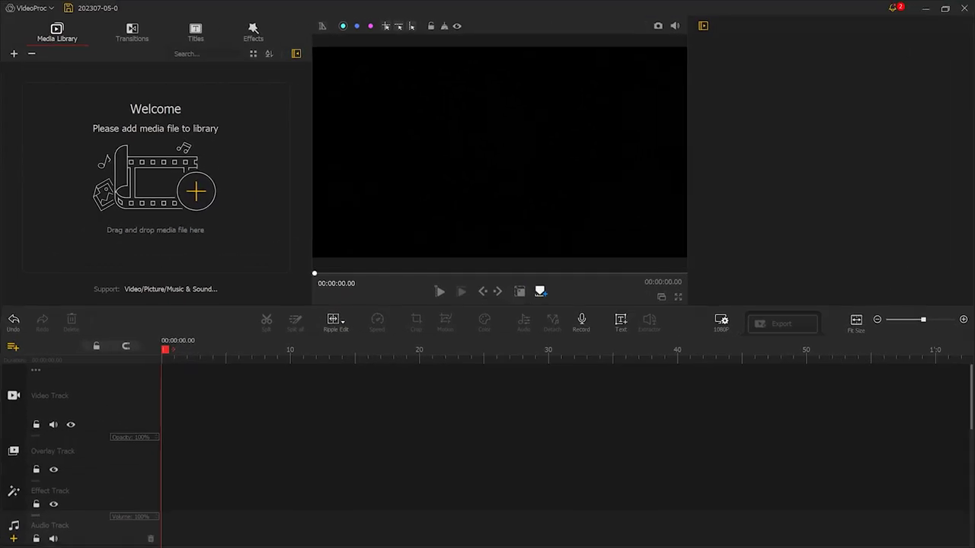
# - Import three travel clips and the music, lay the music on the audio track, and mark beats from 5.38 s
pyautogui.moveTo(971, 244); pyautogui.dragTo(204, 227)
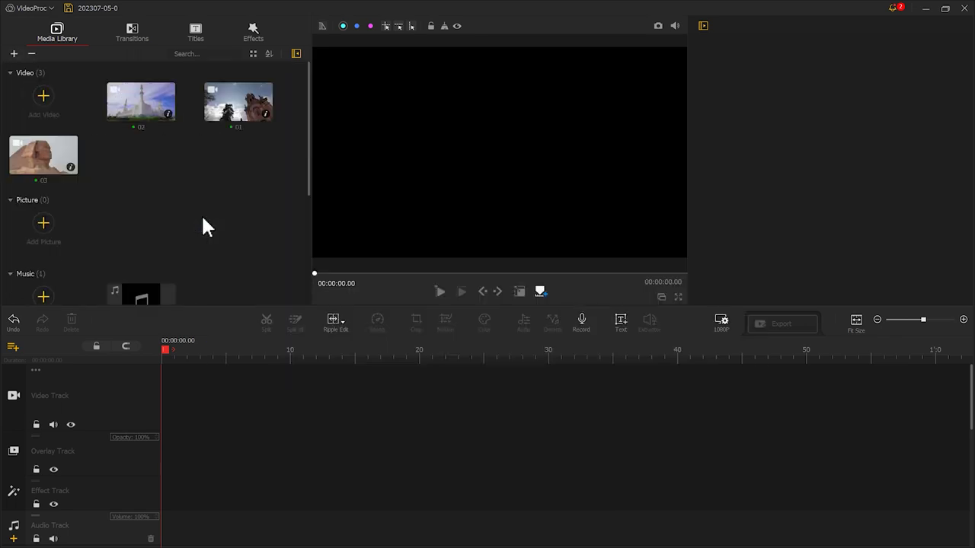
pyautogui.moveTo(152, 243); pyautogui.dragTo(172, 529)
pyautogui.moveTo(192, 358); pyautogui.dragTo(246, 352)
pyautogui.moveTo(324, 354); pyautogui.dragTo(357, 353)
pyautogui.press('m')
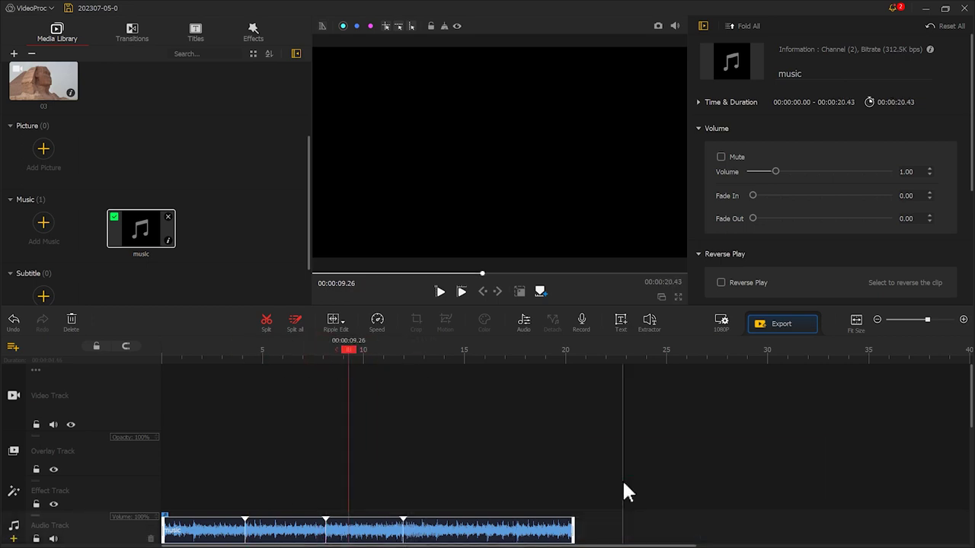
pyautogui.scroll(1, 221, 240)
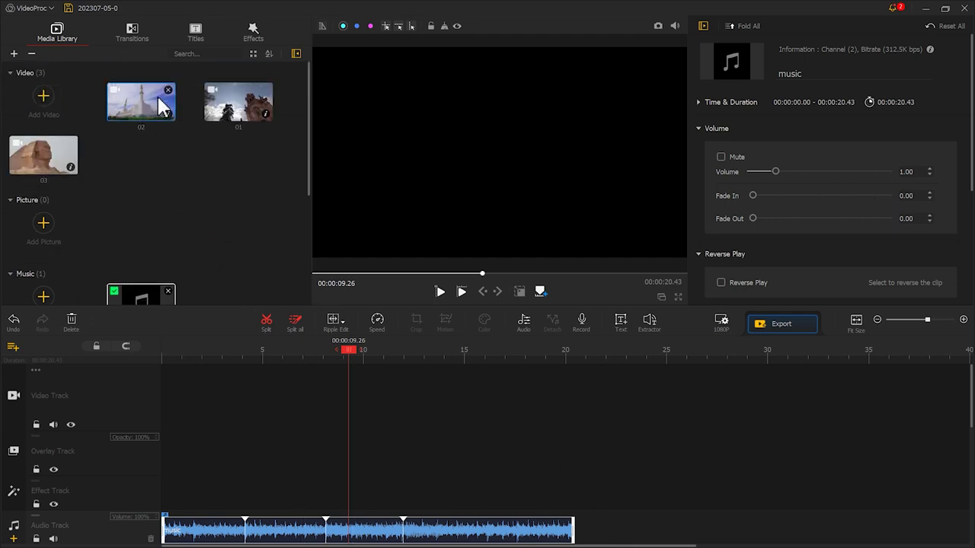
# - Place clips 01, 02 and 03 end to end on the video track
pyautogui.moveTo(238, 103); pyautogui.dragTo(192, 380)
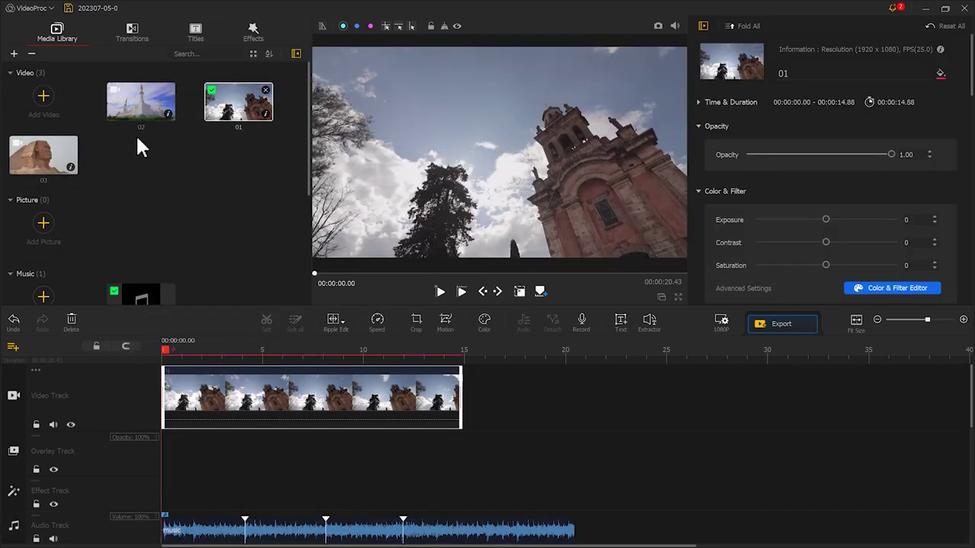
pyautogui.moveTo(141, 103); pyautogui.dragTo(539, 390)
pyautogui.moveTo(43, 154); pyautogui.dragTo(814, 400)
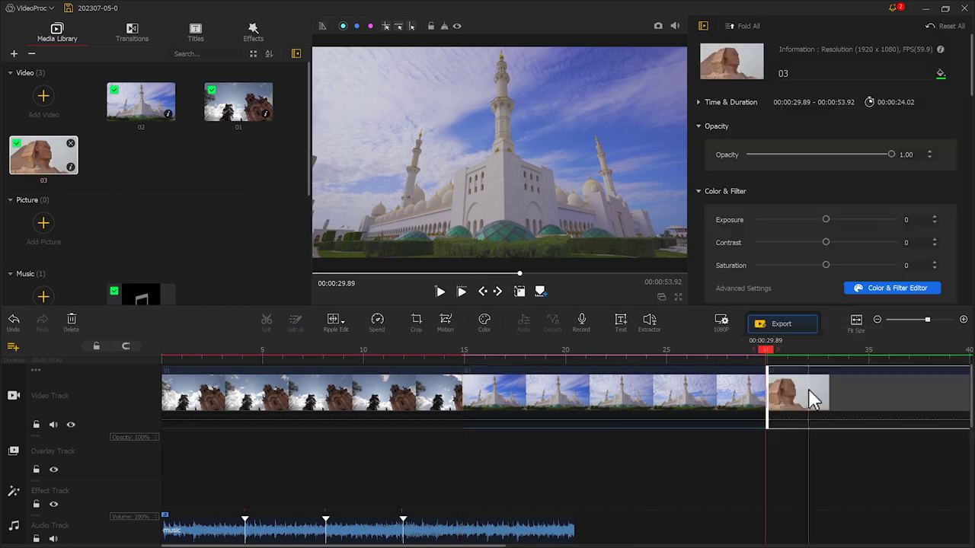
# - Trim clips 01 and 02 to about four seconds each and clip 03 to end at 20.43
pyautogui.click(437, 393)
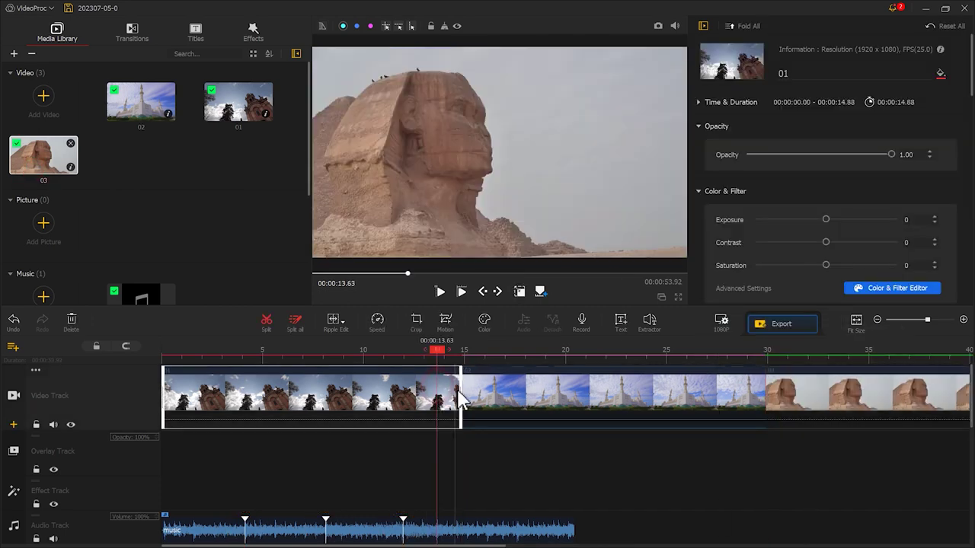
pyautogui.moveTo(461, 388); pyautogui.dragTo(243, 392)
pyautogui.click(514, 393)
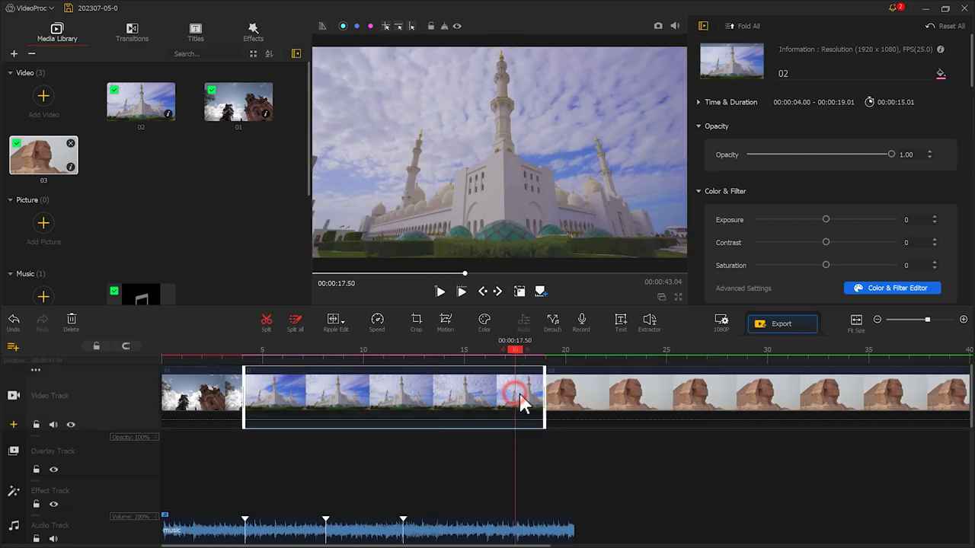
pyautogui.moveTo(544, 391); pyautogui.dragTo(325, 391)
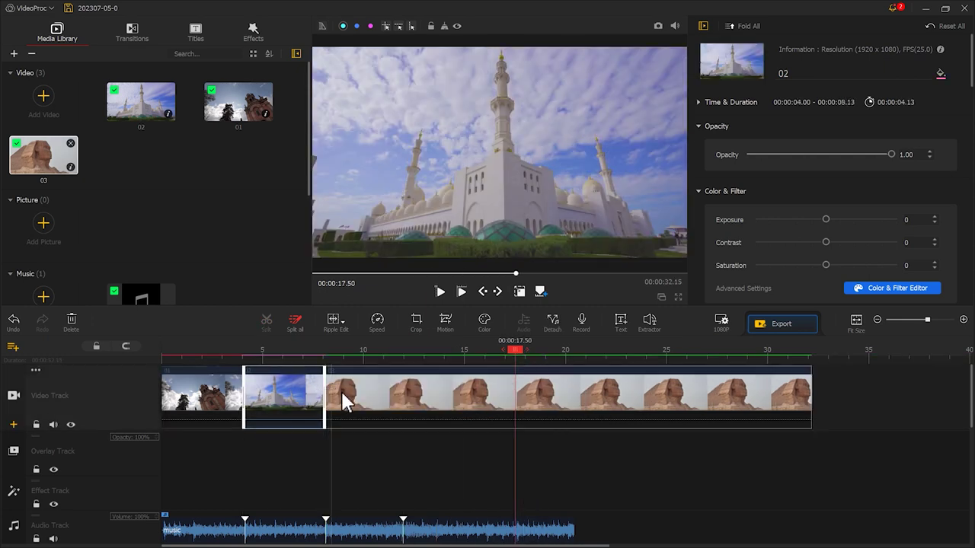
pyautogui.moveTo(812, 394); pyautogui.dragTo(540, 396)
pyautogui.scroll(3, 414, 359)
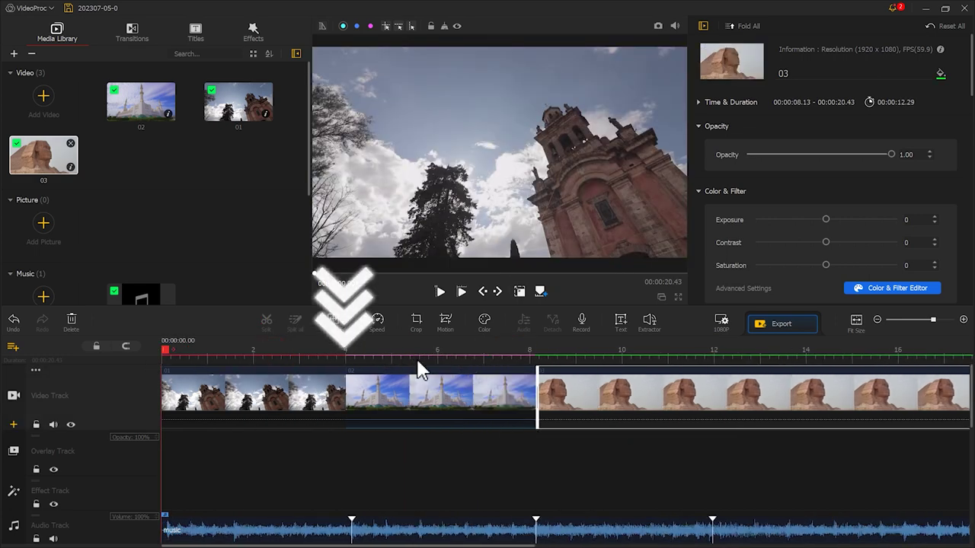
pyautogui.moveTo(164, 352); pyautogui.dragTo(349, 357)
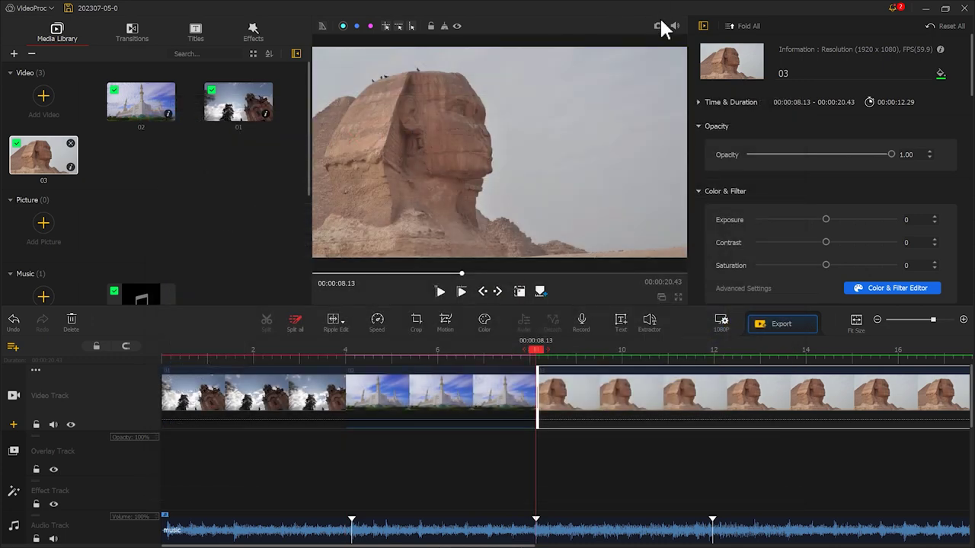
# - Save snapshot stills of the mosque frame and the Sphinx frame to the Snapshots folder
pyautogui.click(660, 27)
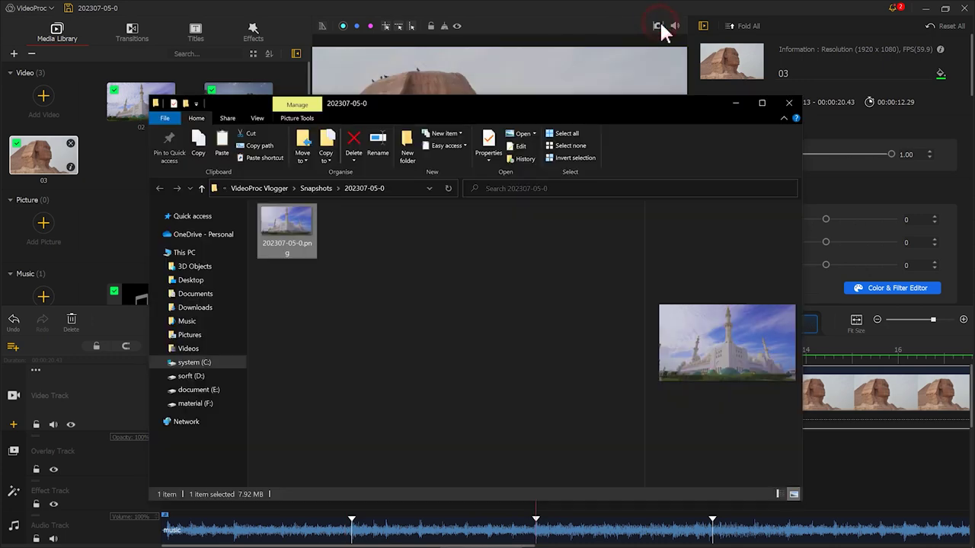
pyautogui.click(660, 27)
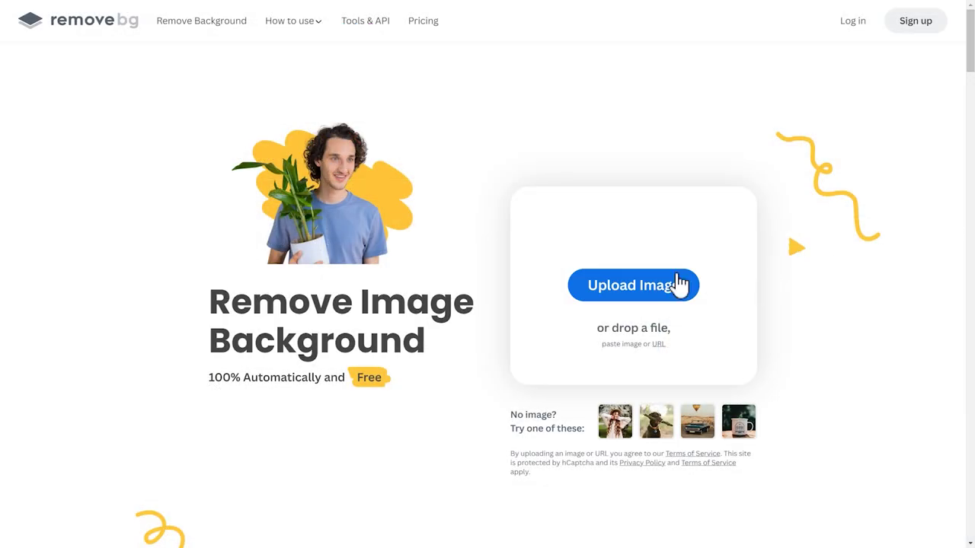
# - Remove both stills' backgrounds on remove.bg and erase the leftover ground beside the Sphinx with a smaller brush
pyautogui.click(625, 288)
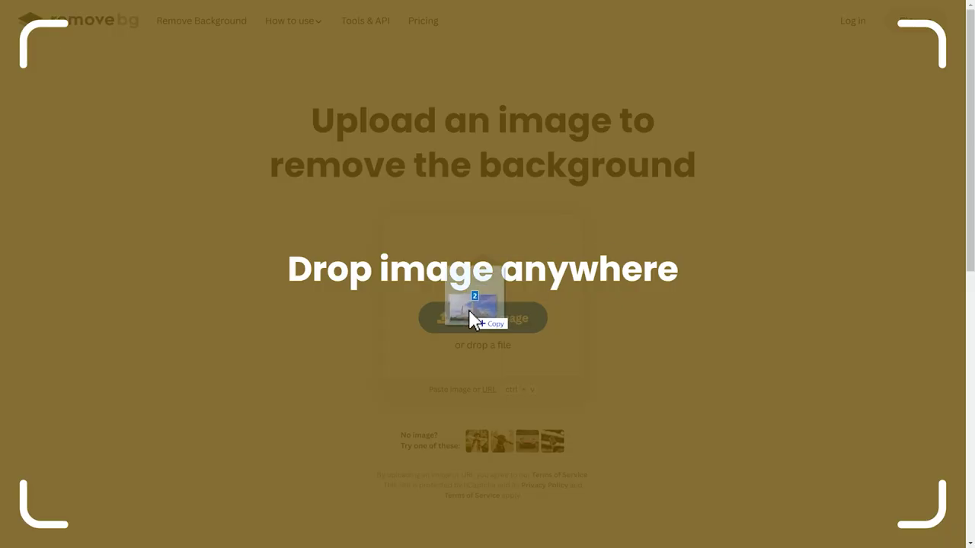
pyautogui.moveTo(470, 321); pyautogui.dragTo(472, 320)
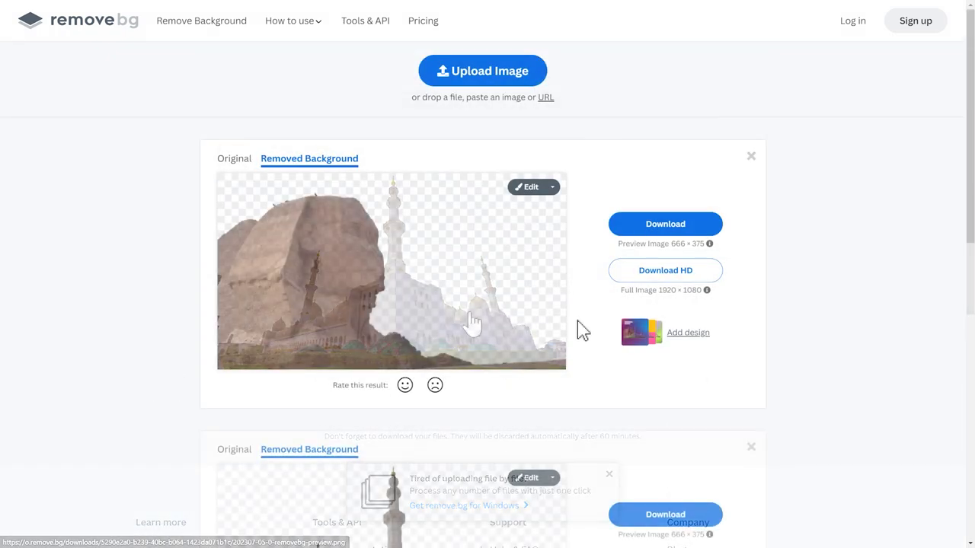
pyautogui.click(525, 188)
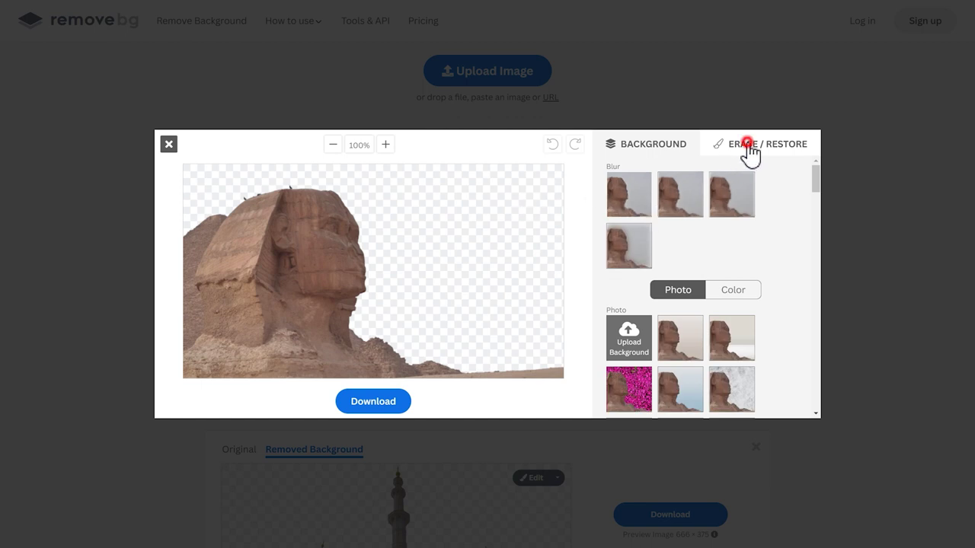
pyautogui.click(747, 144)
pyautogui.moveTo(713, 345); pyautogui.dragTo(669, 347)
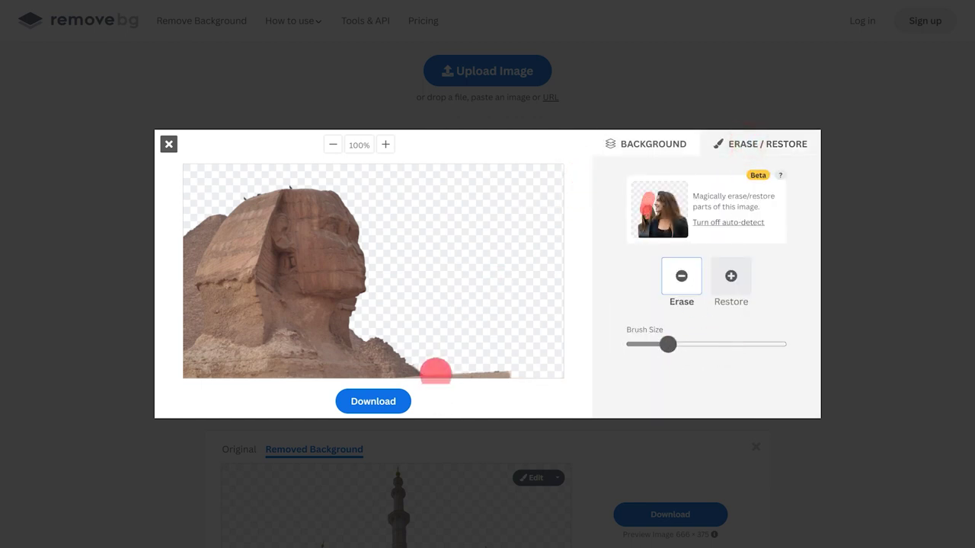
pyautogui.moveTo(436, 372); pyautogui.dragTo(534, 371)
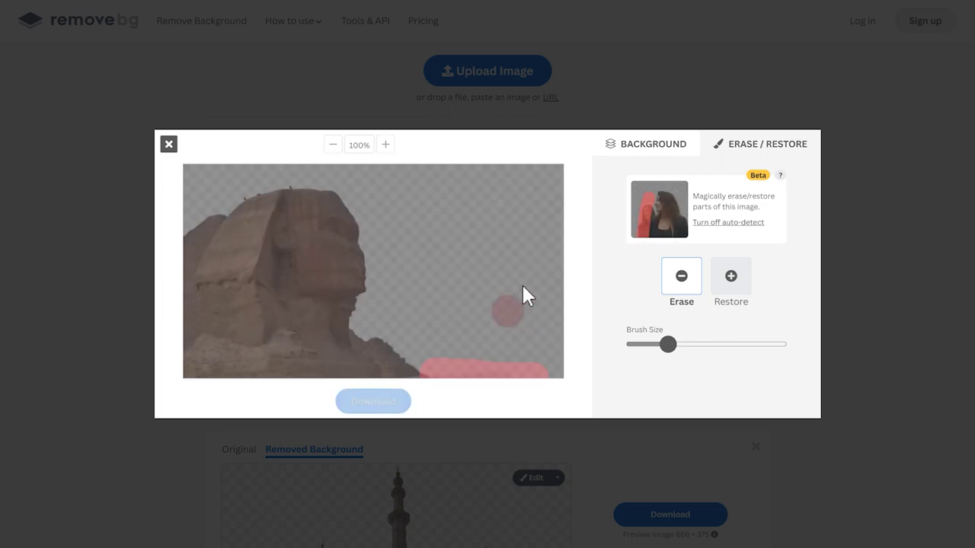
# - Download the edited Sphinx cut-out and select both removebg files for import
pyautogui.click(378, 405)
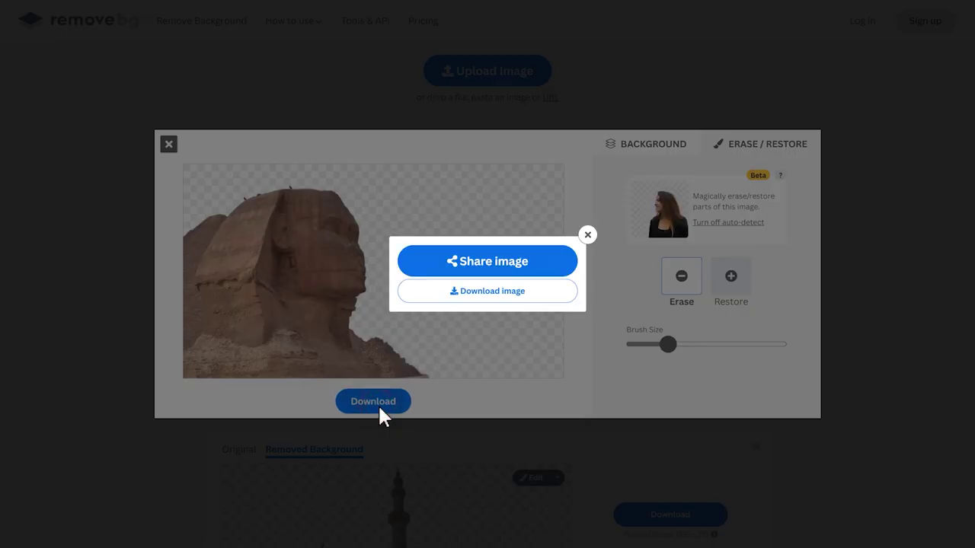
pyautogui.click(499, 295)
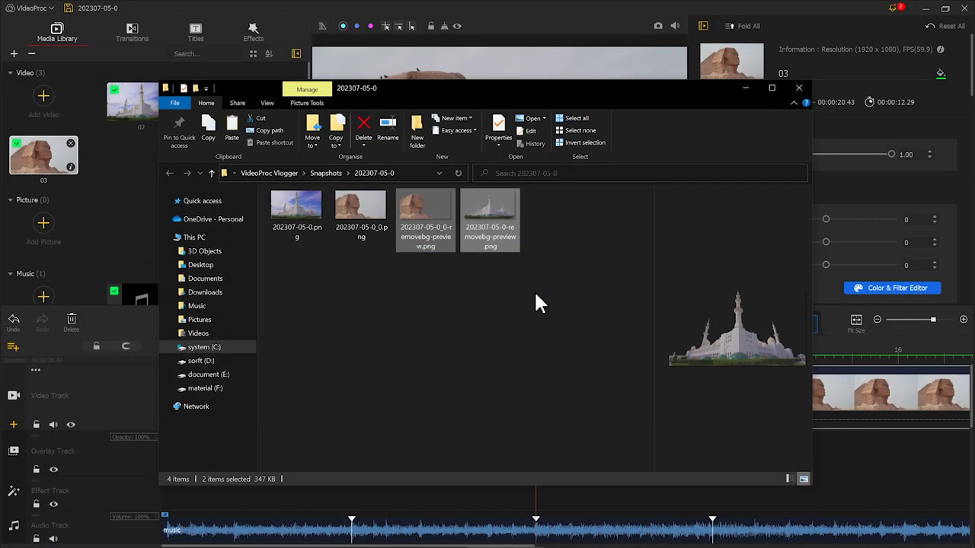
pyautogui.moveTo(533, 294); pyautogui.dragTo(134, 212)
# - Put the mosque cut-out on the overlay track, trimmed to 1.30 s spanning 3.40–4.70 s
pyautogui.doubleClick(150, 232)
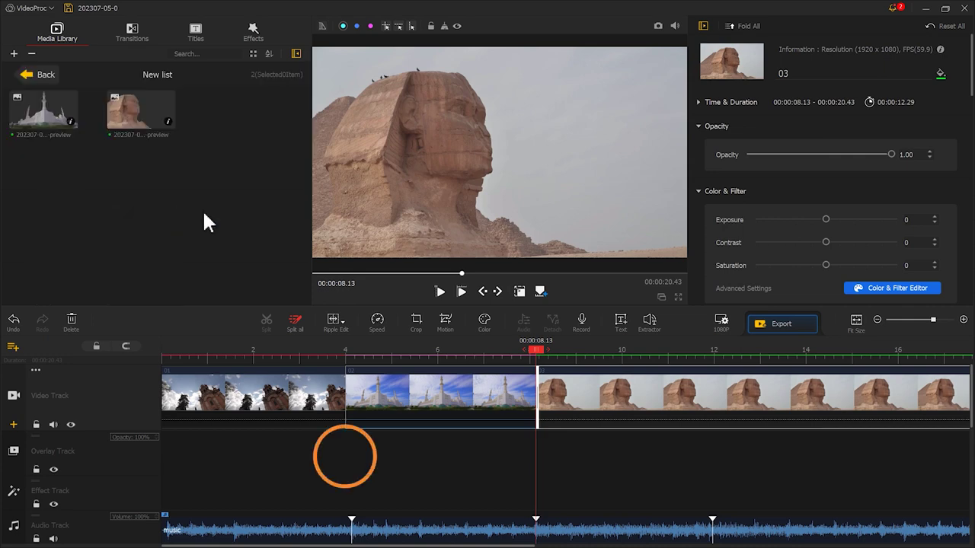
pyautogui.moveTo(55, 113); pyautogui.dragTo(334, 450)
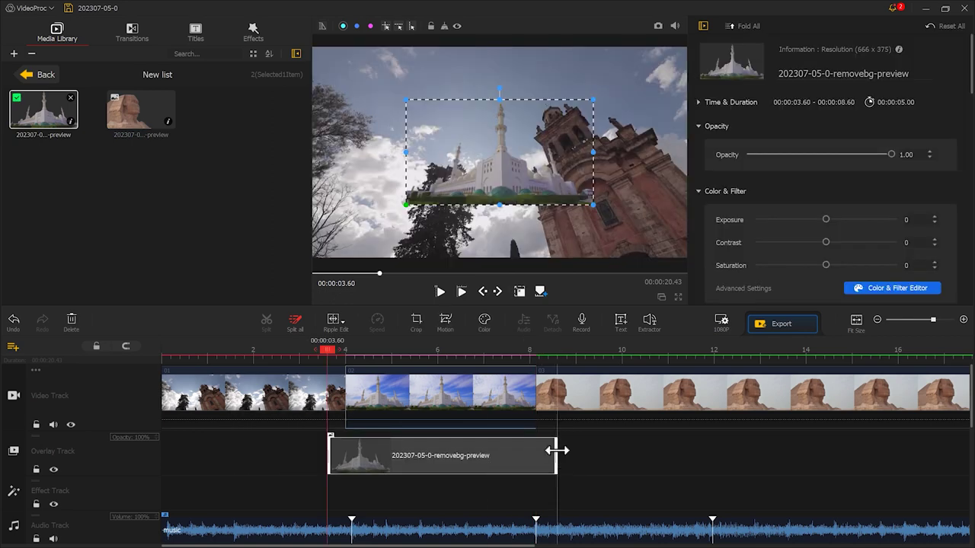
pyautogui.moveTo(557, 450); pyautogui.dragTo(349, 457)
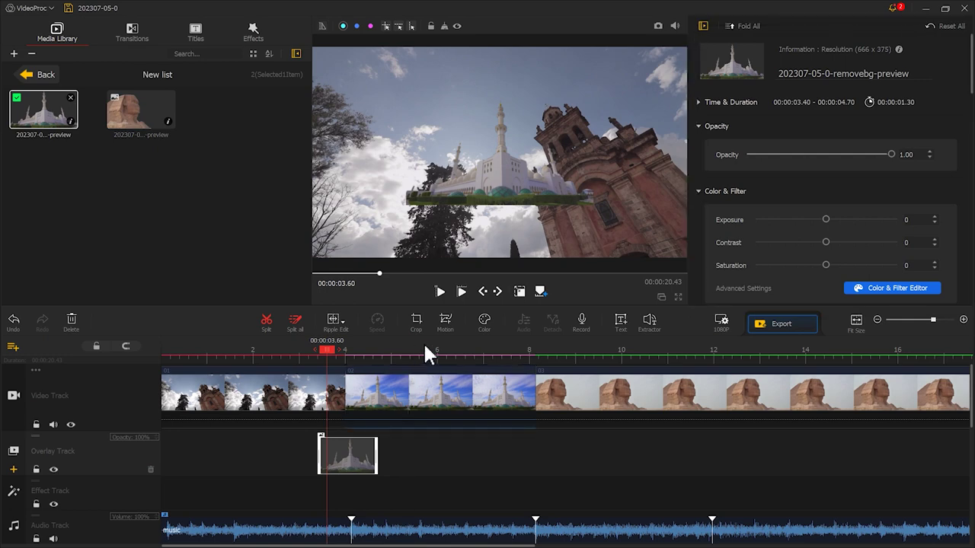
# - Fit the mosque overlay to screen width and preview it against the church clip
pyautogui.scroll(-10, 896, 145)
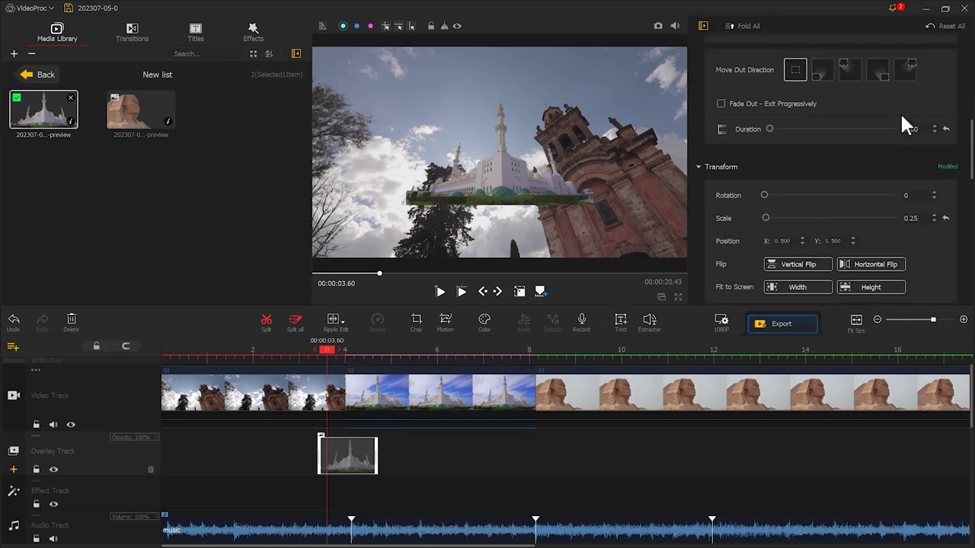
pyautogui.click(815, 242)
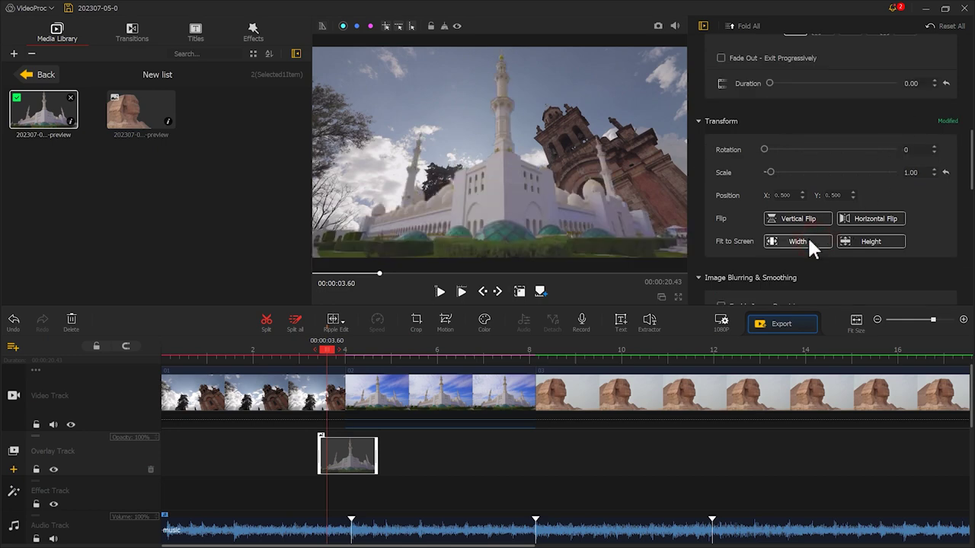
pyautogui.click(352, 352)
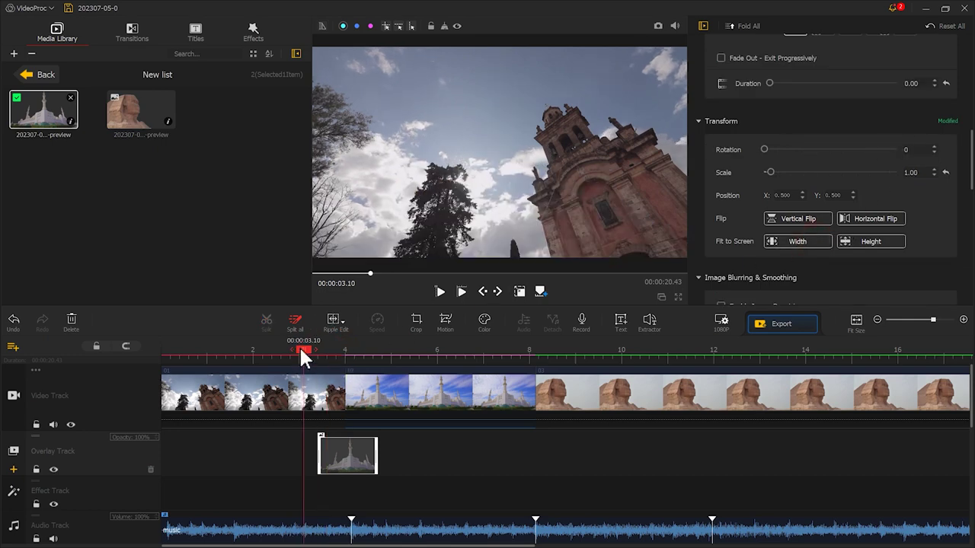
pyautogui.moveTo(325, 350)
pyautogui.mouseDown()
pyautogui.moveTo(367, 350)
pyautogui.moveTo(330, 352)
pyautogui.mouseUp()
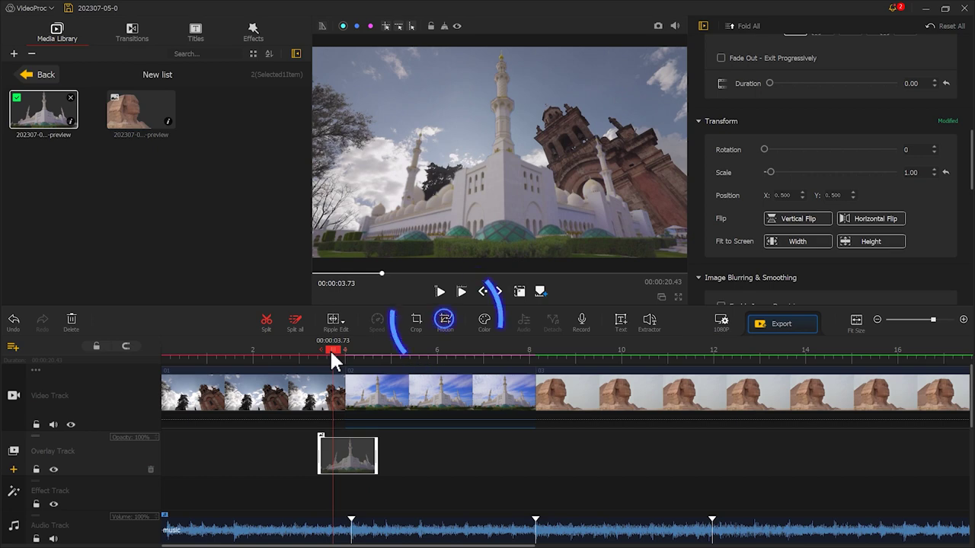
pyautogui.click(445, 321)
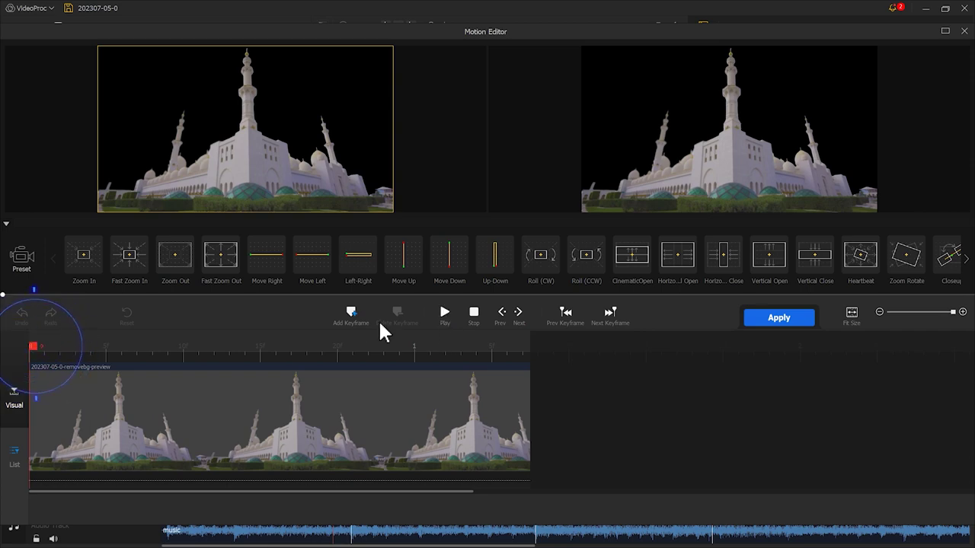
# - Add a starting keyframe with the framing pushed above the image so nothing shows
pyautogui.click(350, 315)
pyautogui.moveTo(259, 145); pyautogui.dragTo(383, 204)
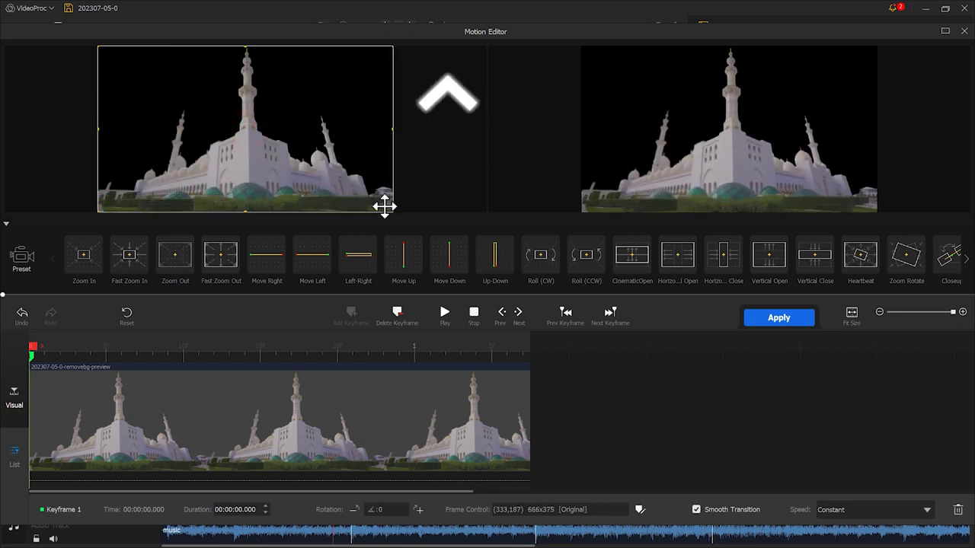
pyautogui.moveTo(296, 186); pyautogui.dragTo(291, 23)
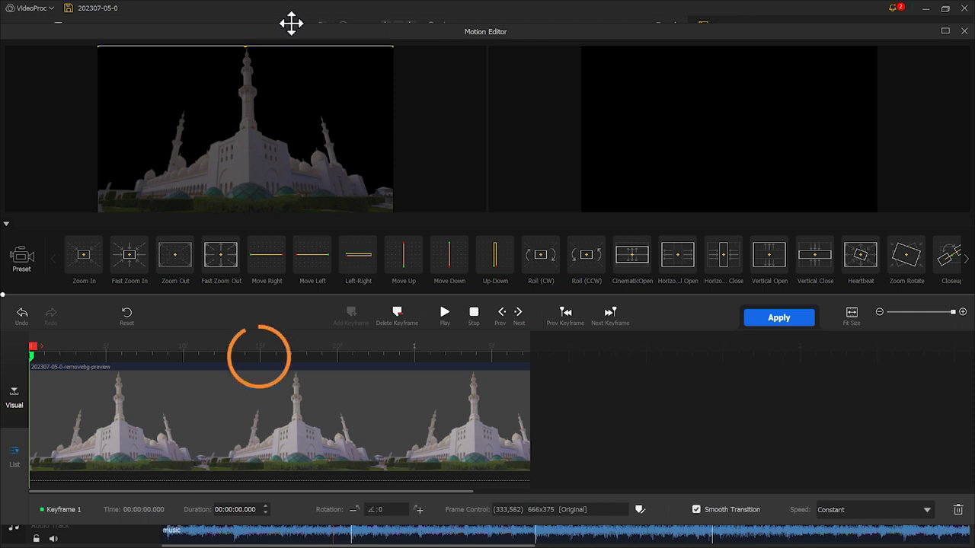
# - Add a second keyframe at 0.60 s with the Y position set to 187
pyautogui.click(260, 361)
pyautogui.click(349, 316)
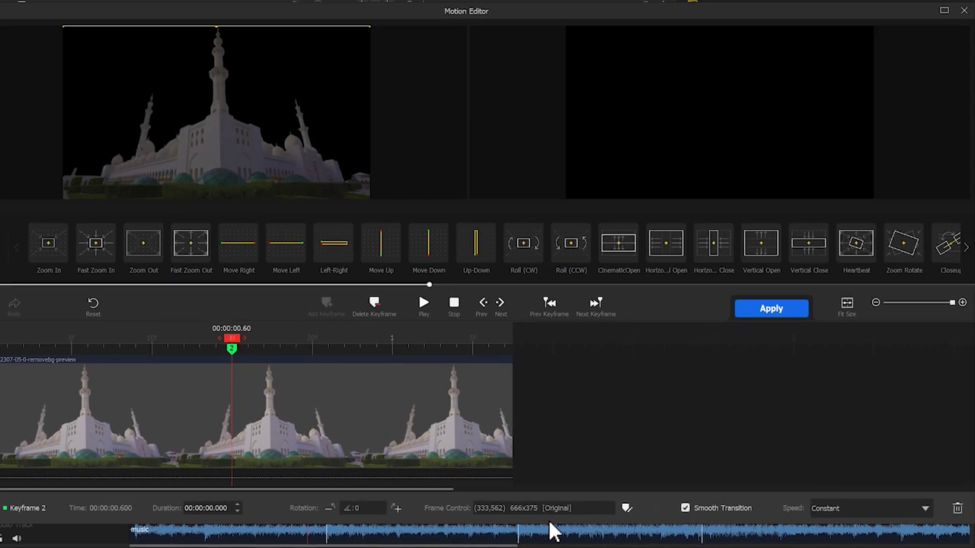
pyautogui.click(573, 509)
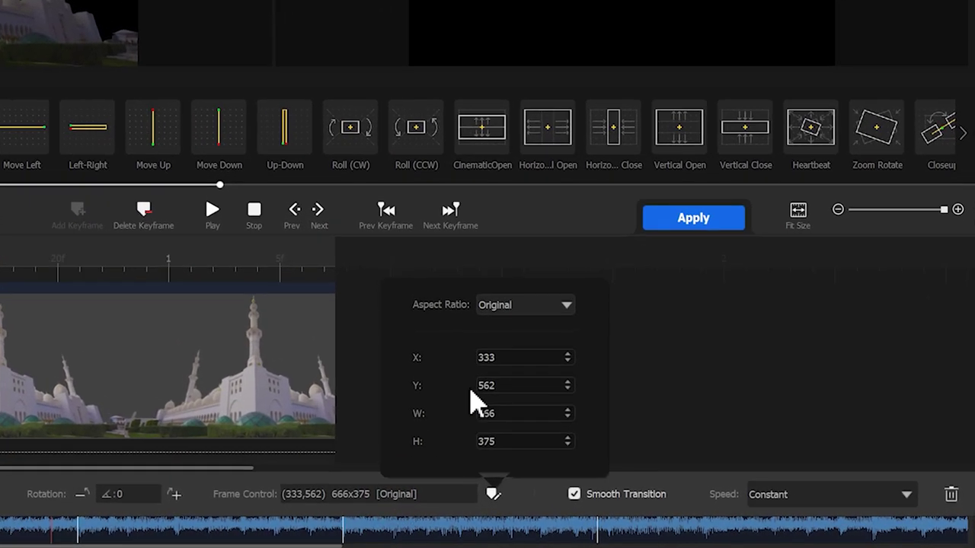
pyautogui.moveTo(512, 385); pyautogui.dragTo(475, 385)
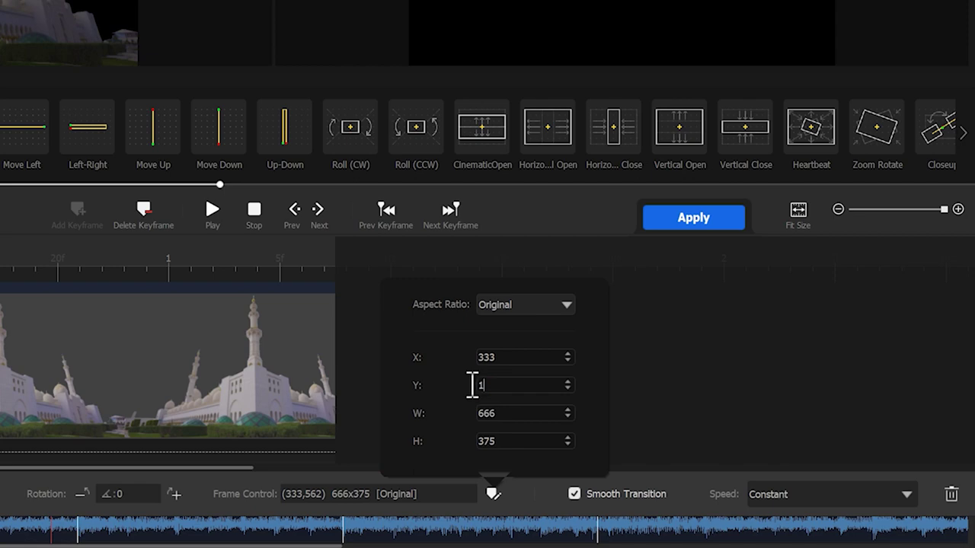
pyautogui.press('Return')
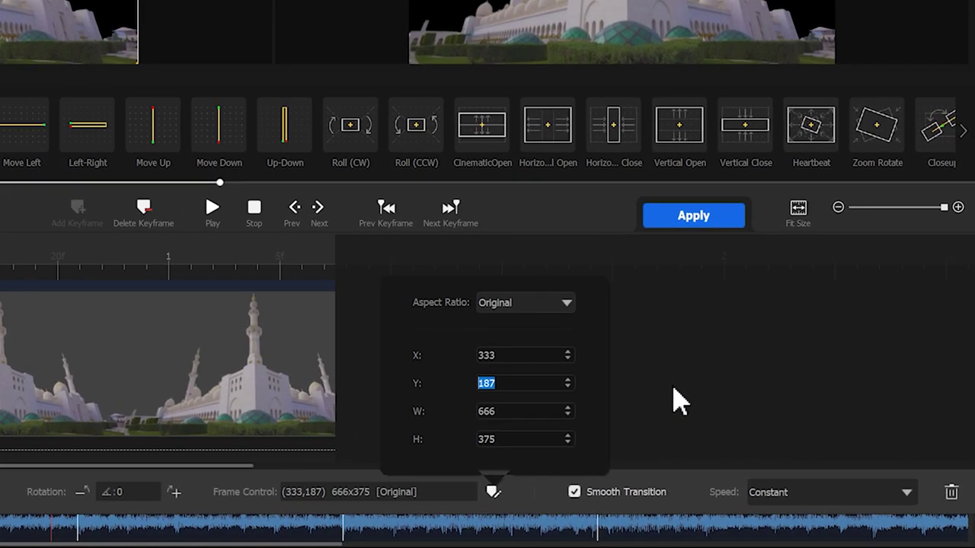
pyautogui.click(764, 437)
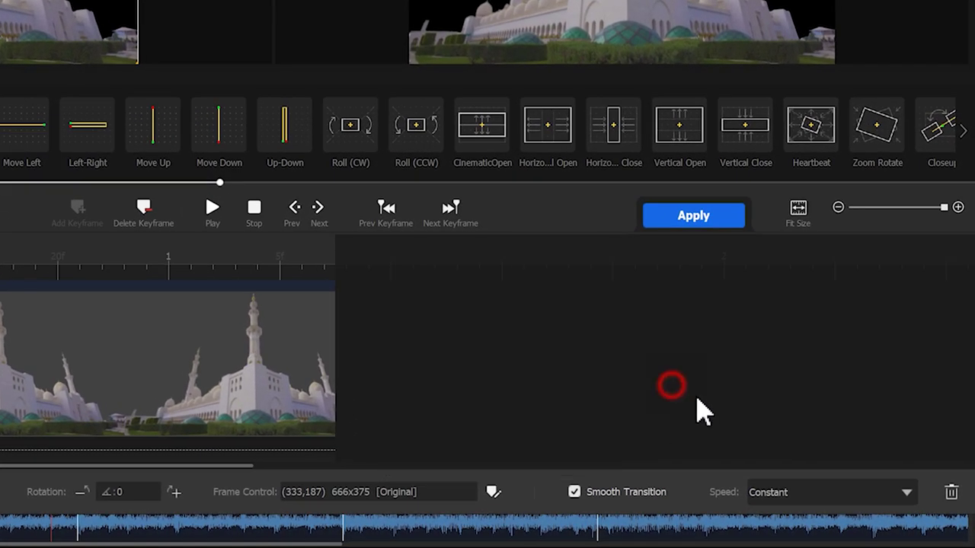
# - Ease the motion with Smooth Speed Down 1 and apply it to the overlay
pyautogui.click(829, 495)
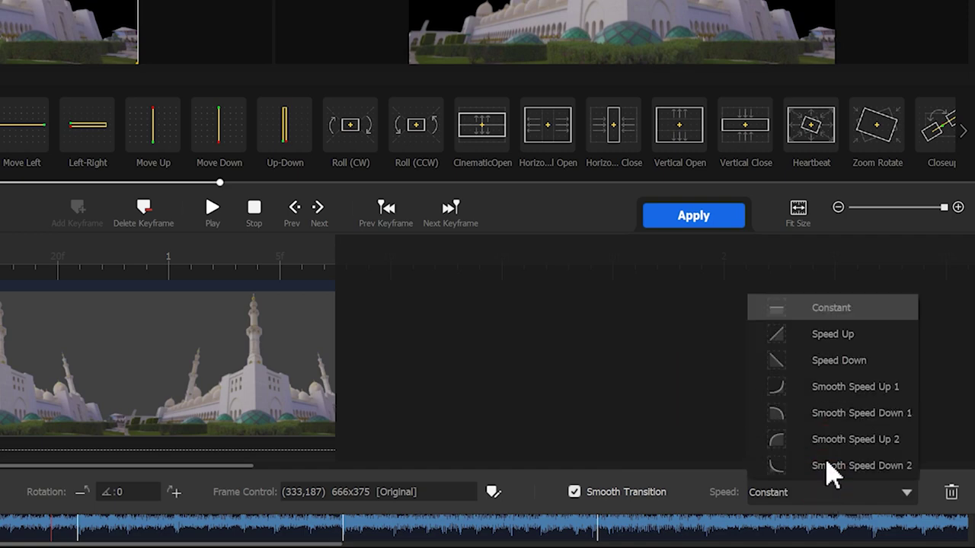
pyautogui.click(835, 415)
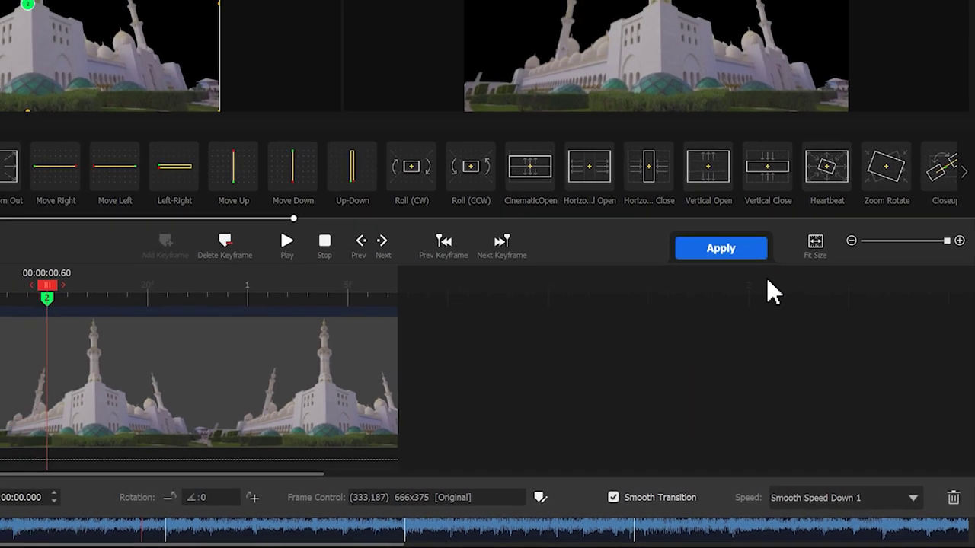
pyautogui.click(693, 216)
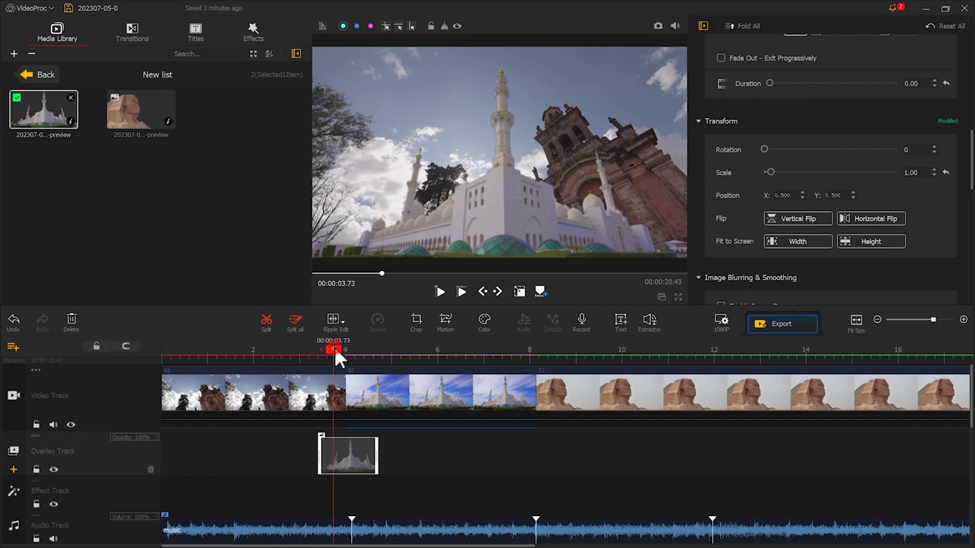
# - Play the mosque slide-in from before the overlay starts and pause once the mosque shows
pyautogui.click(251, 349)
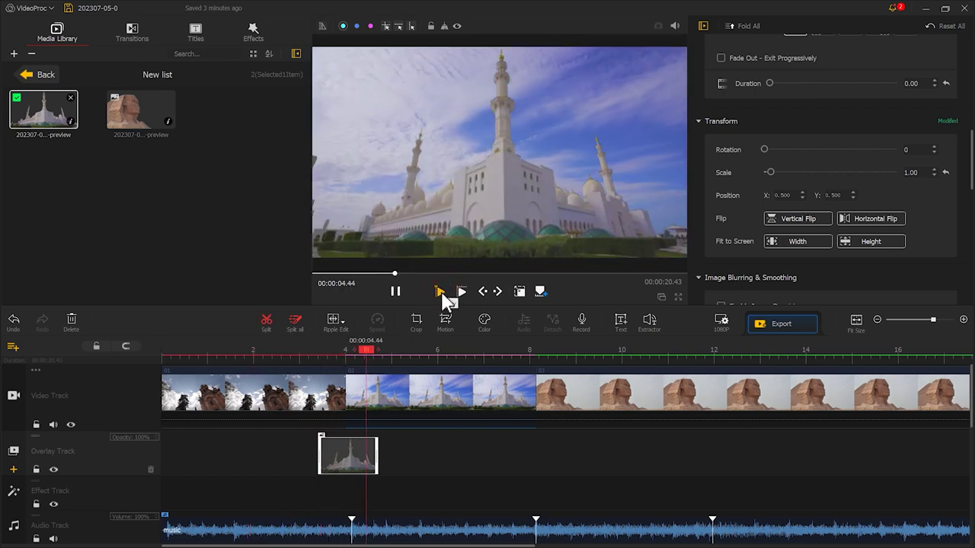
pyautogui.click(395, 292)
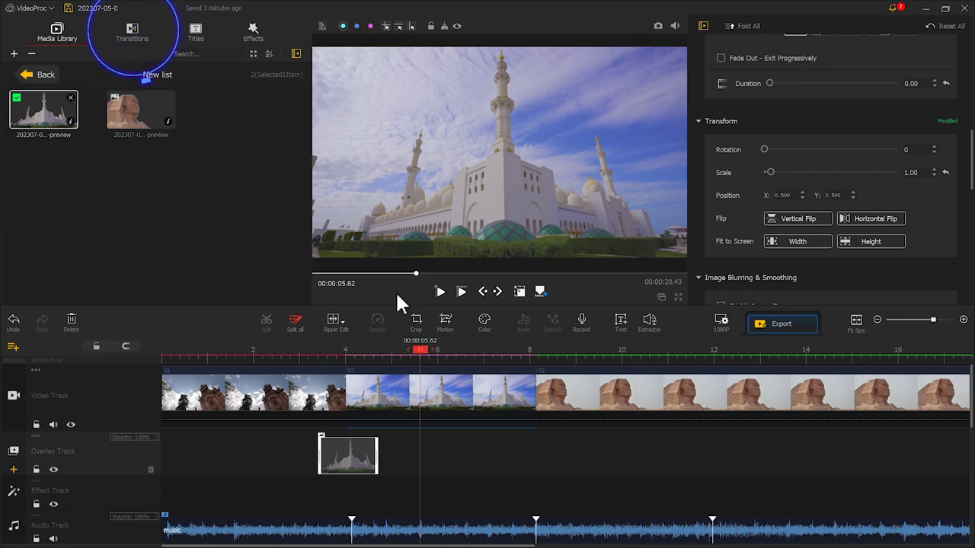
# - Place a Wipe Up transition between clips 01 and 02 and shorten it to 0.59 s
pyautogui.click(141, 37)
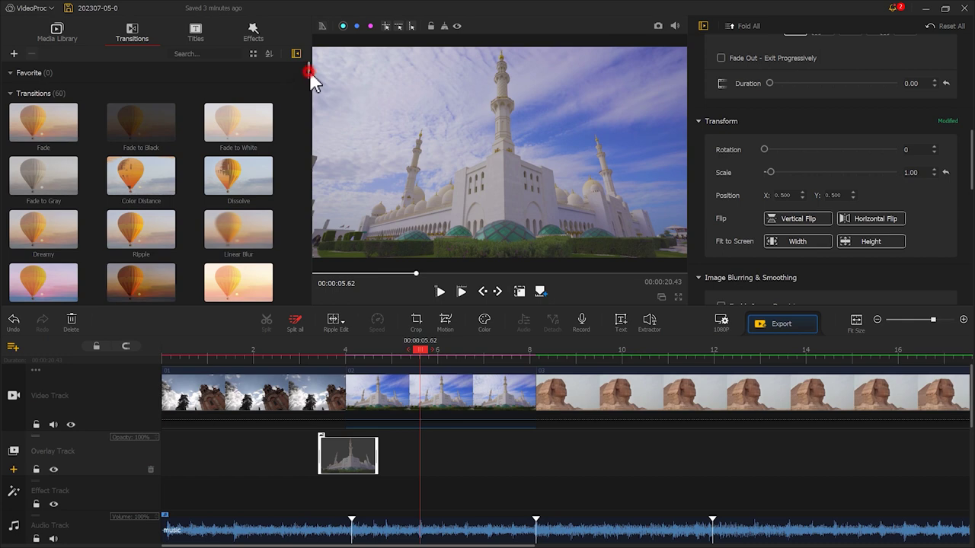
pyautogui.moveTo(310, 72); pyautogui.dragTo(334, 375)
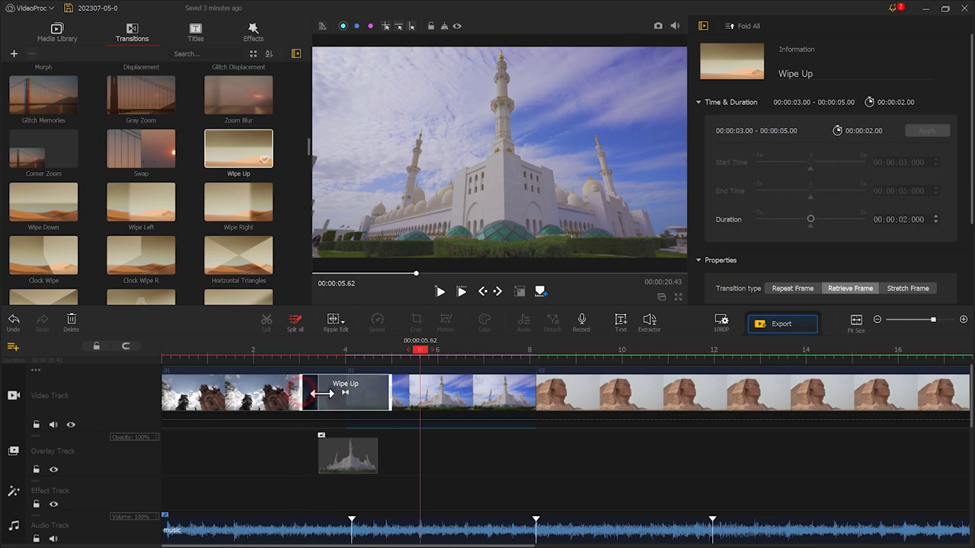
pyautogui.moveTo(335, 394); pyautogui.dragTo(333, 393)
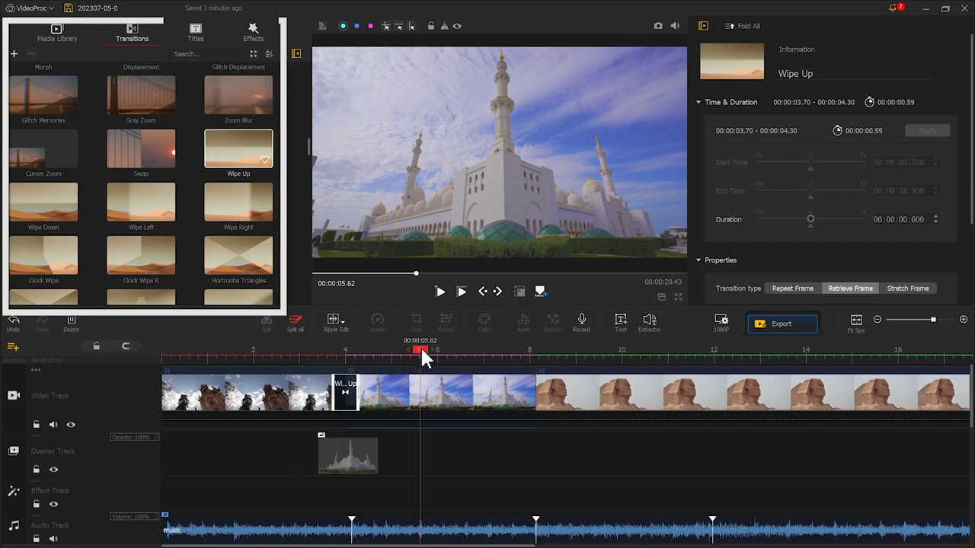
# - Play through the Wipe Up transition from just before it to check the result
pyautogui.moveTo(421, 345); pyautogui.dragTo(286, 350)
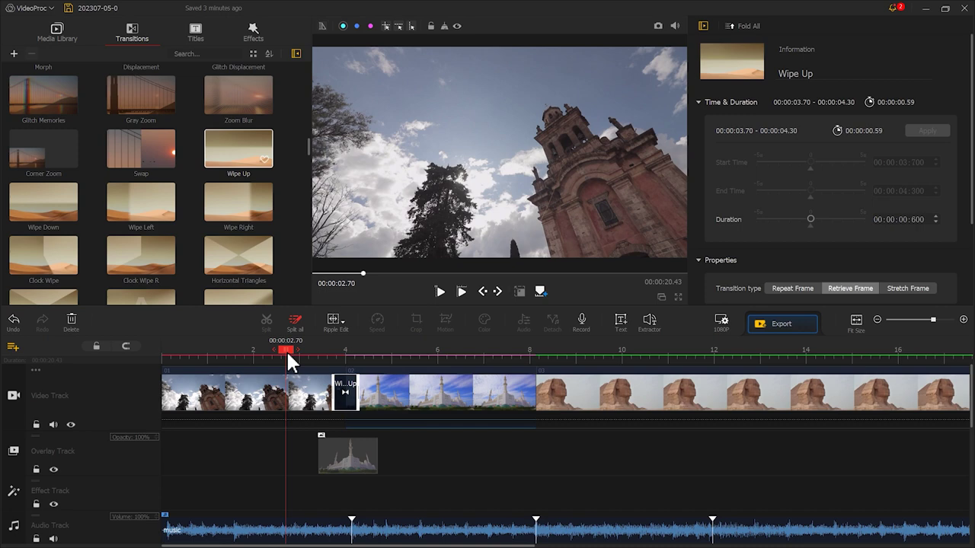
pyautogui.click(440, 288)
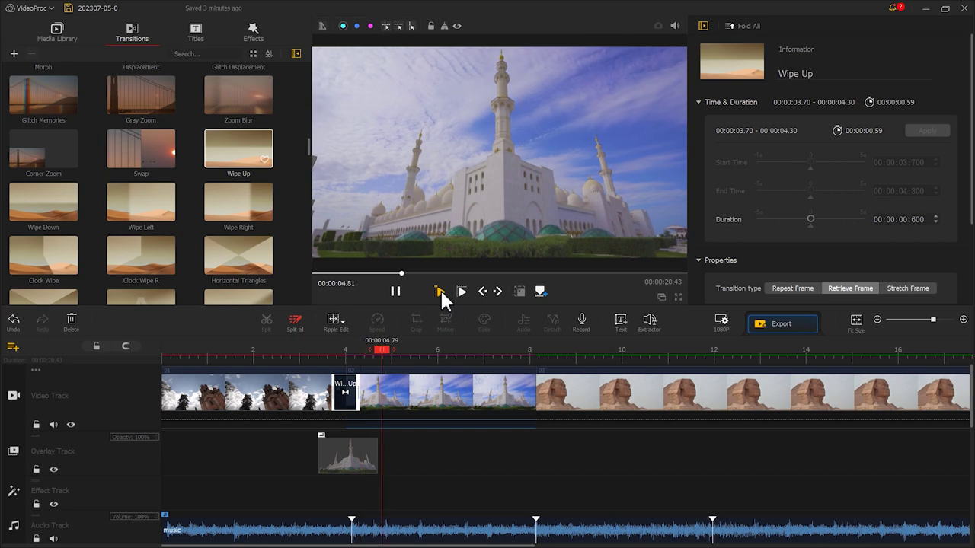
pyautogui.click(397, 290)
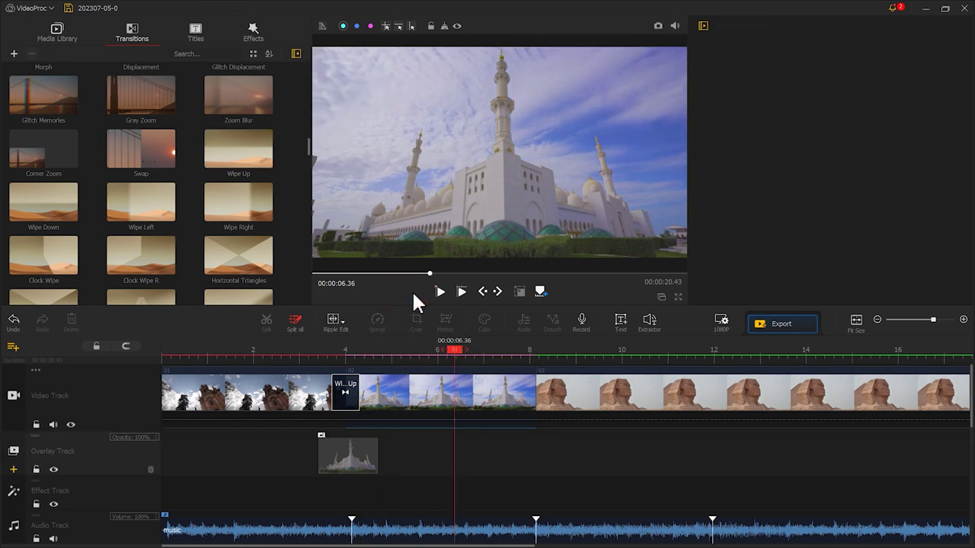
pyautogui.click(61, 37)
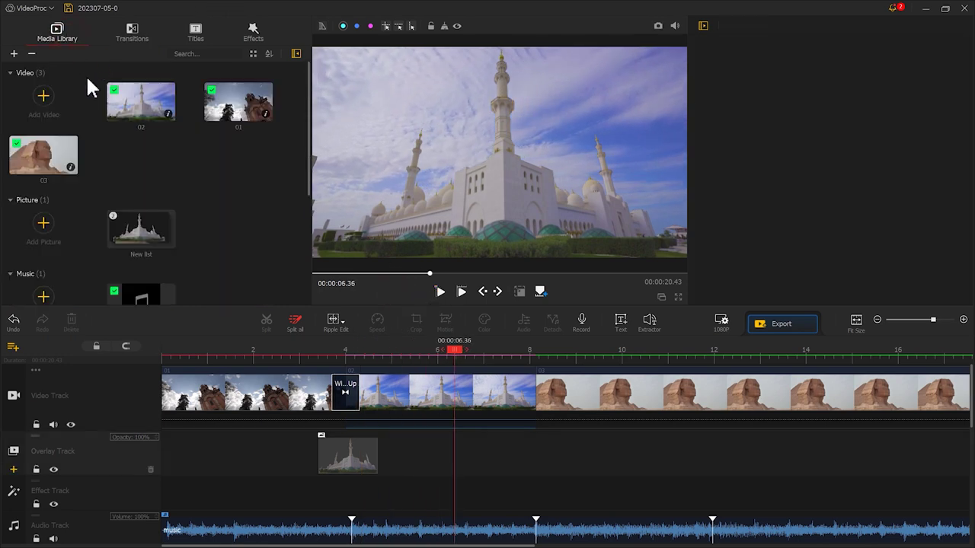
# - Place the Sphinx cut-out on the overlay track after the mosque and fit it to screen width
pyautogui.doubleClick(141, 218)
pyautogui.moveTo(132, 107); pyautogui.dragTo(522, 457)
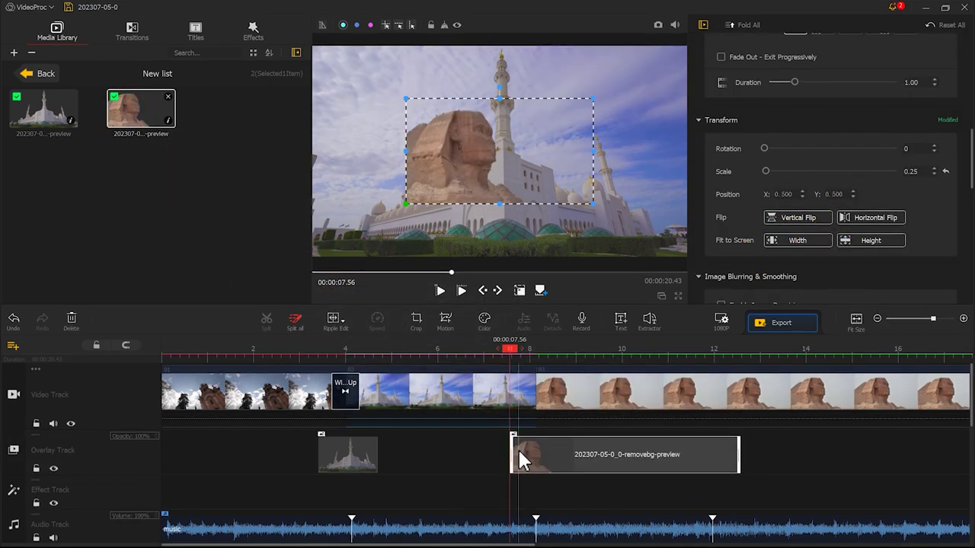
pyautogui.click(796, 241)
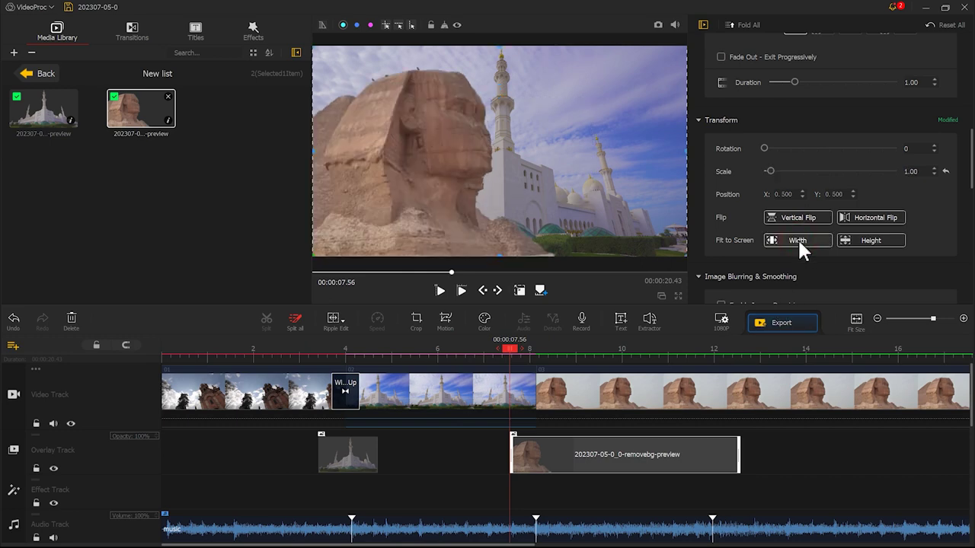
# - Split the Sphinx overlay at 8.26 s, delete the long tail, and nudge the piece slightly earlier
pyautogui.moveTo(514, 352); pyautogui.dragTo(545, 354)
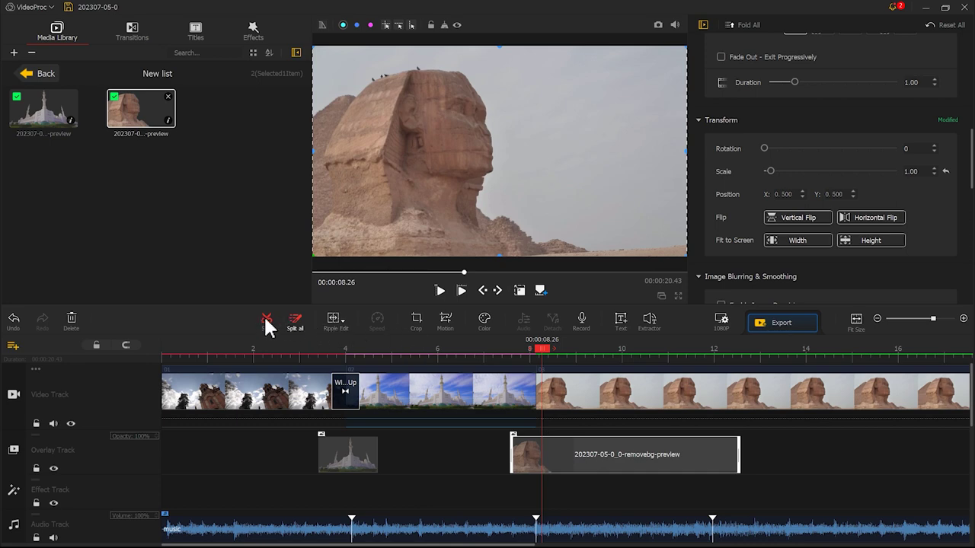
pyautogui.click(263, 319)
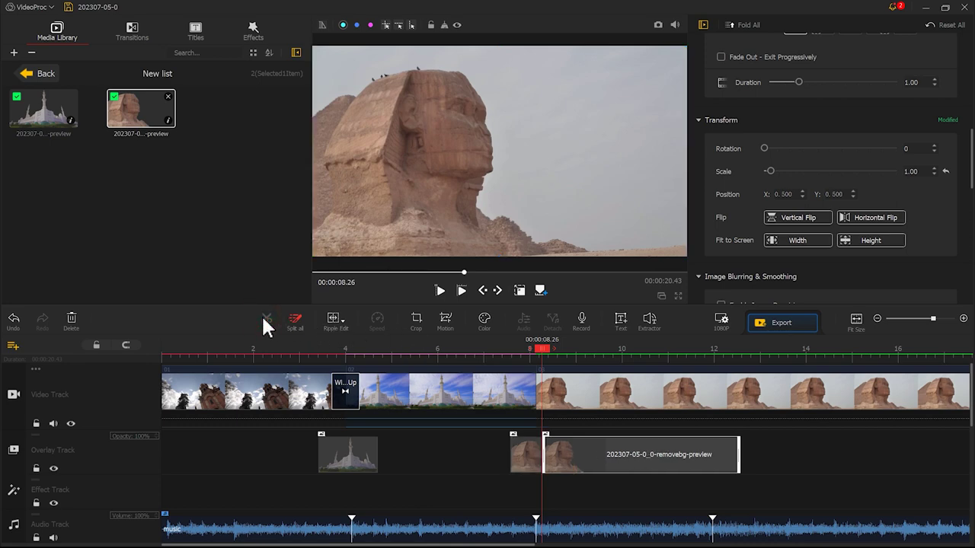
pyautogui.click(73, 319)
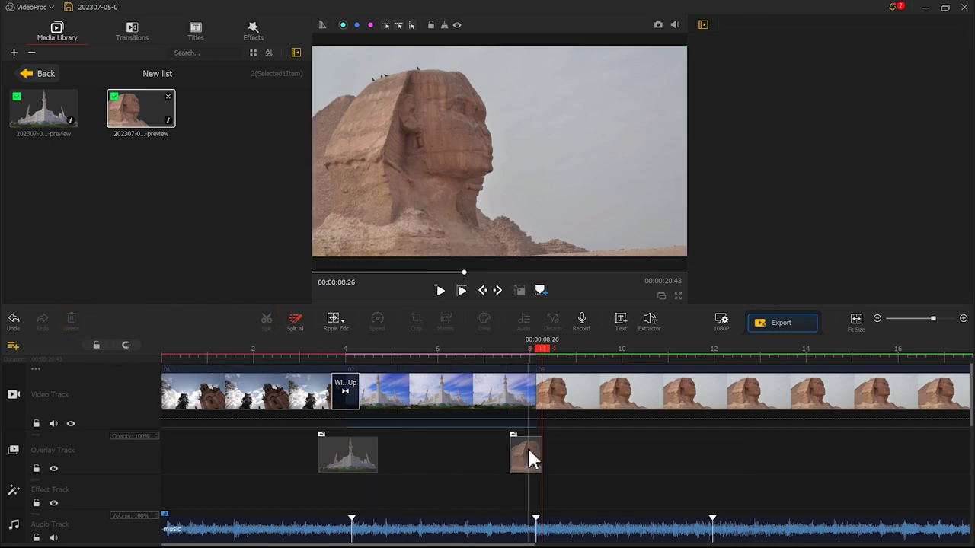
pyautogui.moveTo(531, 460); pyautogui.dragTo(525, 461)
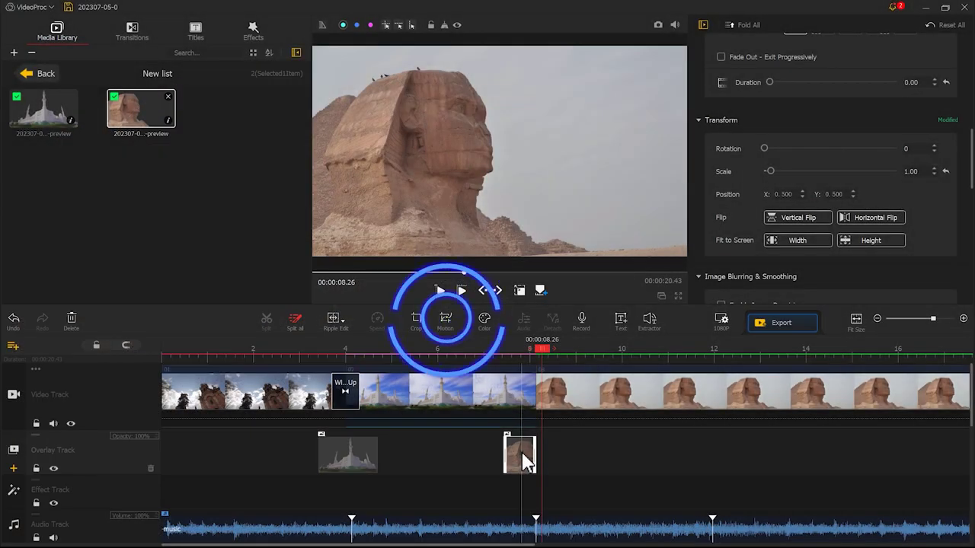
# - Add a start keyframe with the sphinx framing pushed offscreen right at X 999
pyautogui.click(446, 324)
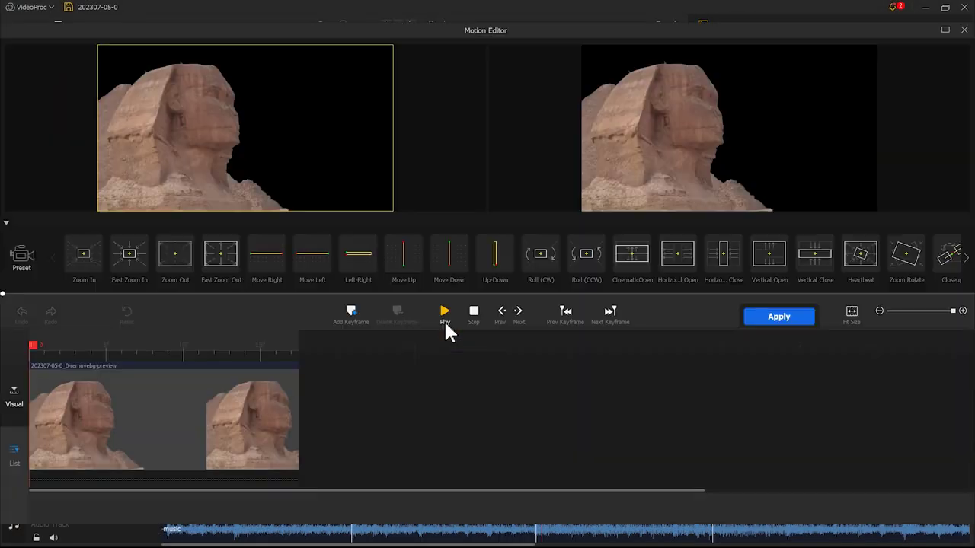
pyautogui.click(351, 317)
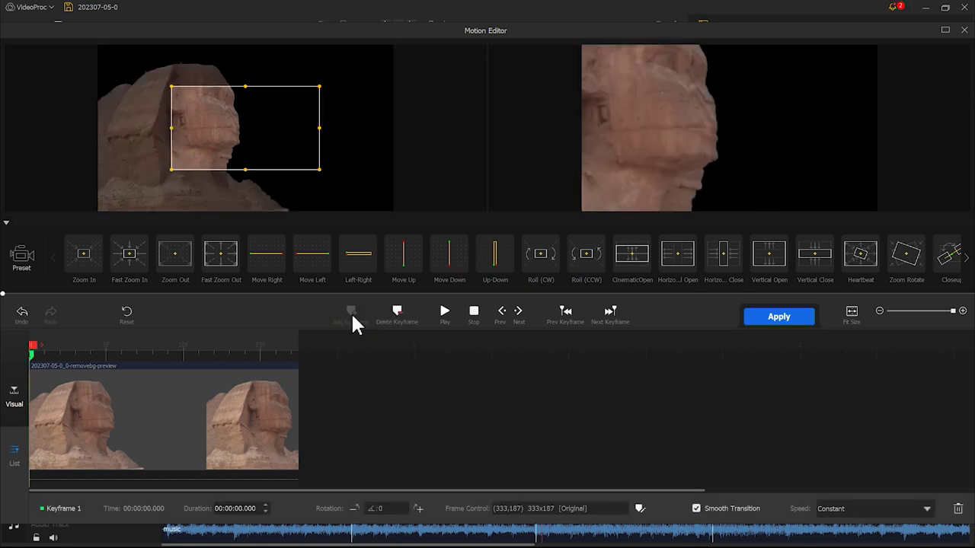
pyautogui.moveTo(290, 164); pyautogui.dragTo(356, 207)
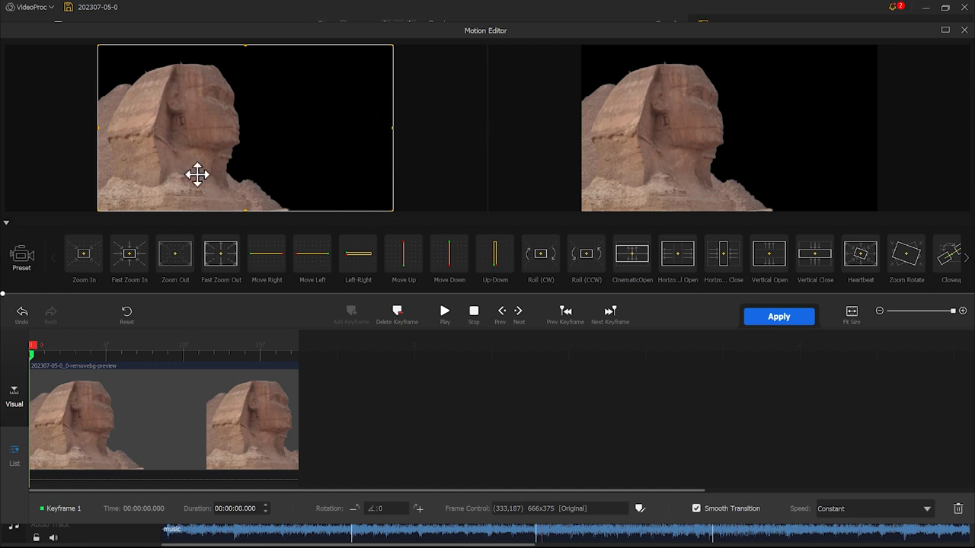
pyautogui.moveTo(148, 174); pyautogui.dragTo(444, 172)
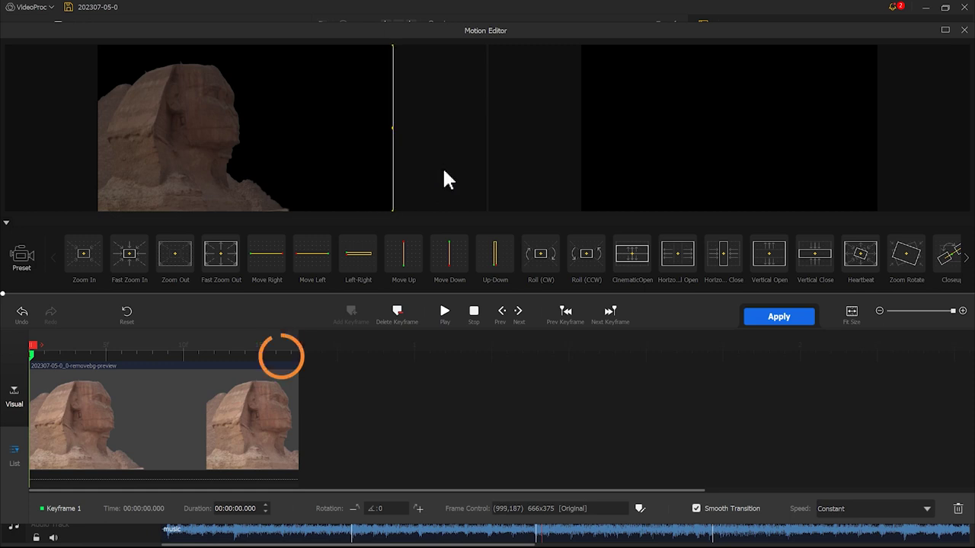
pyautogui.hotkey('ctrl', 'z')
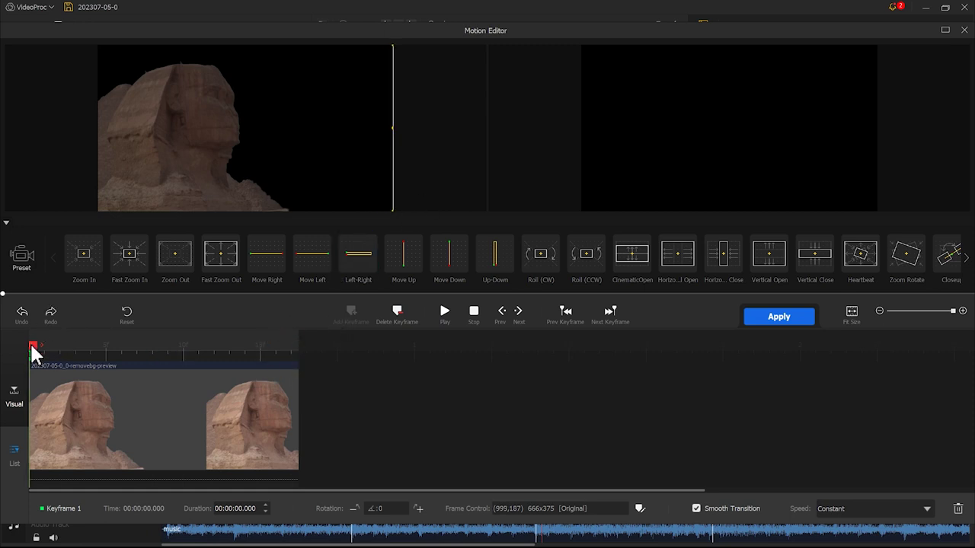
# - Add an end keyframe at the clip's end with the X position set to 333
pyautogui.moveTo(32, 347); pyautogui.dragTo(319, 352)
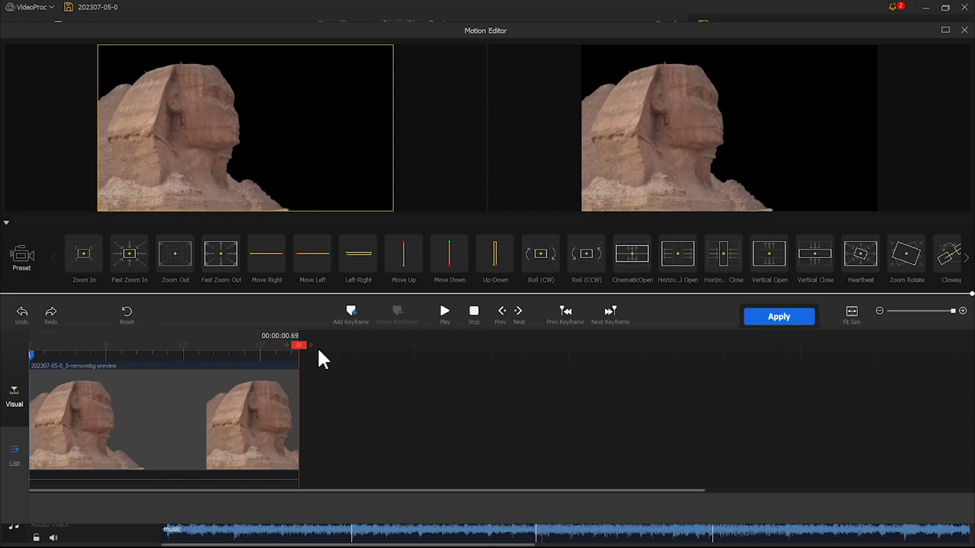
pyautogui.click(355, 329)
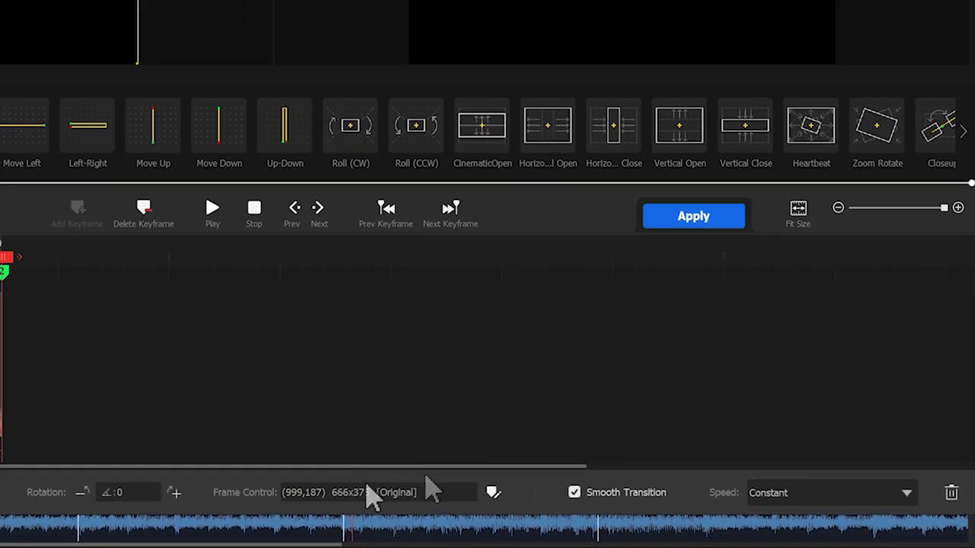
pyautogui.click(565, 504)
pyautogui.doubleClick(499, 355)
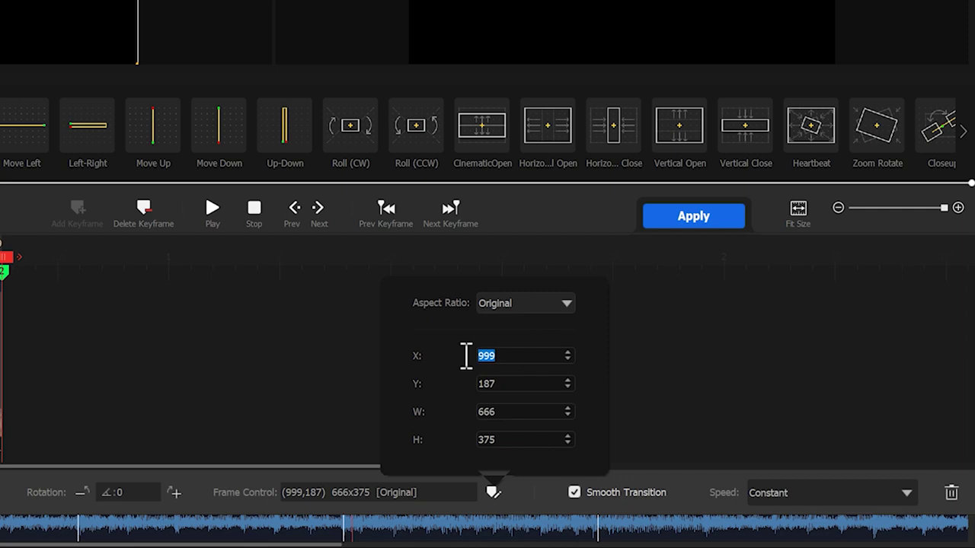
pyautogui.write('333')
pyautogui.click(293, 363)
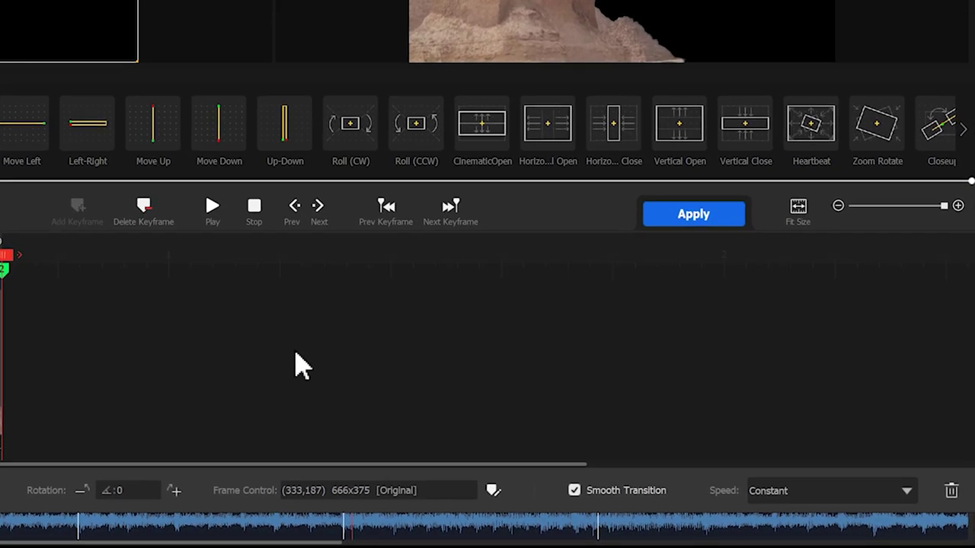
# - Ease the slide with Smooth Speed Down 1 and apply the motion
pyautogui.click(838, 491)
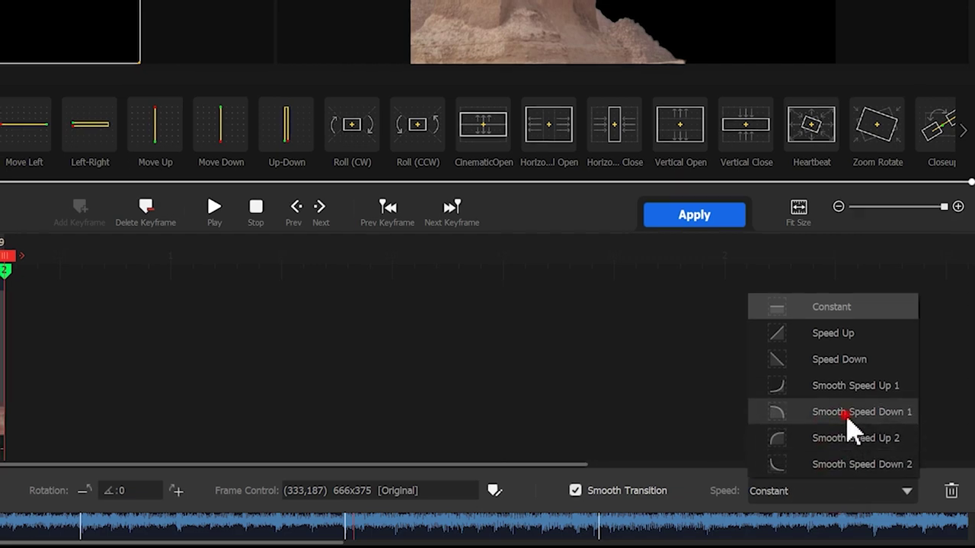
pyautogui.click(848, 417)
pyautogui.click(796, 317)
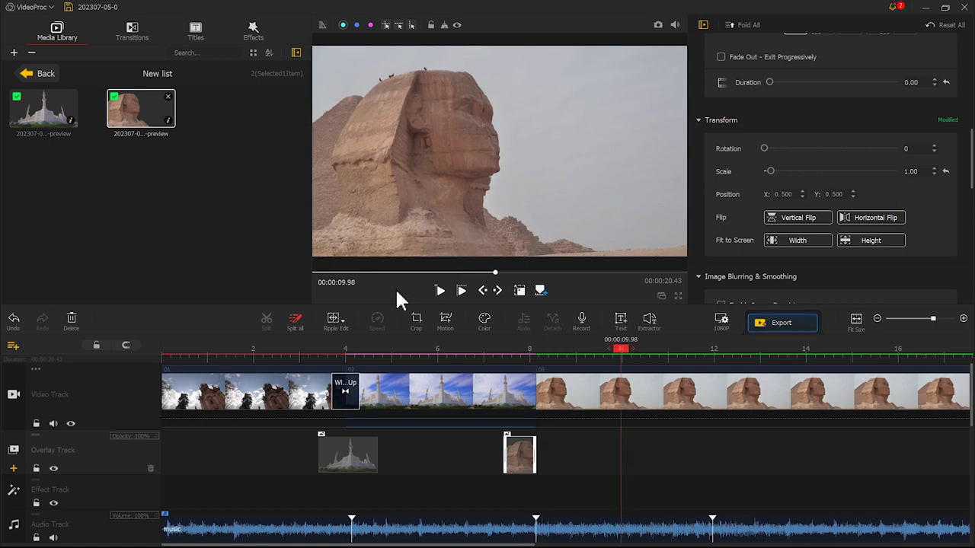
# - Place a Wipe Right transition between the mosque and sphinx clips, trim it to 0.60 s, and preview
pyautogui.click(137, 34)
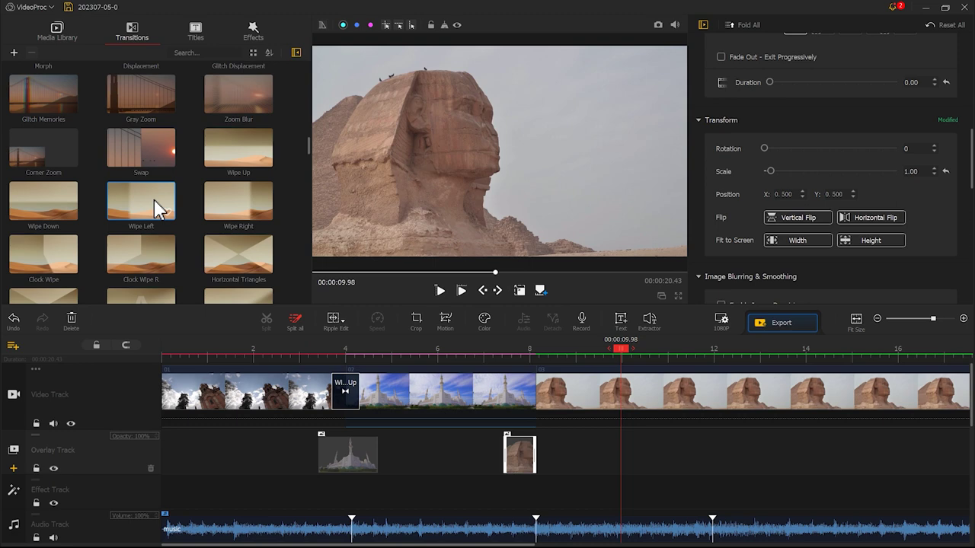
pyautogui.moveTo(224, 204); pyautogui.dragTo(507, 384)
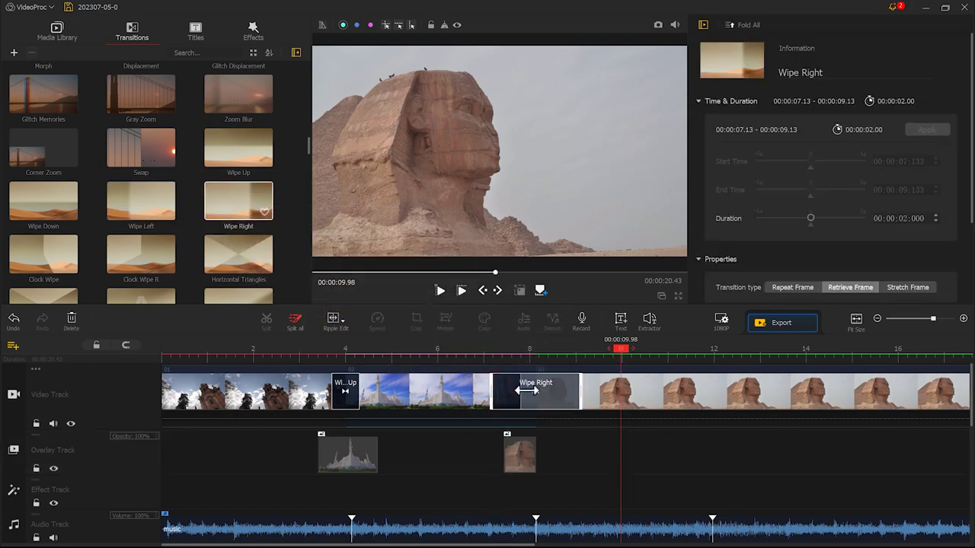
pyautogui.moveTo(528, 390); pyautogui.dragTo(497, 390)
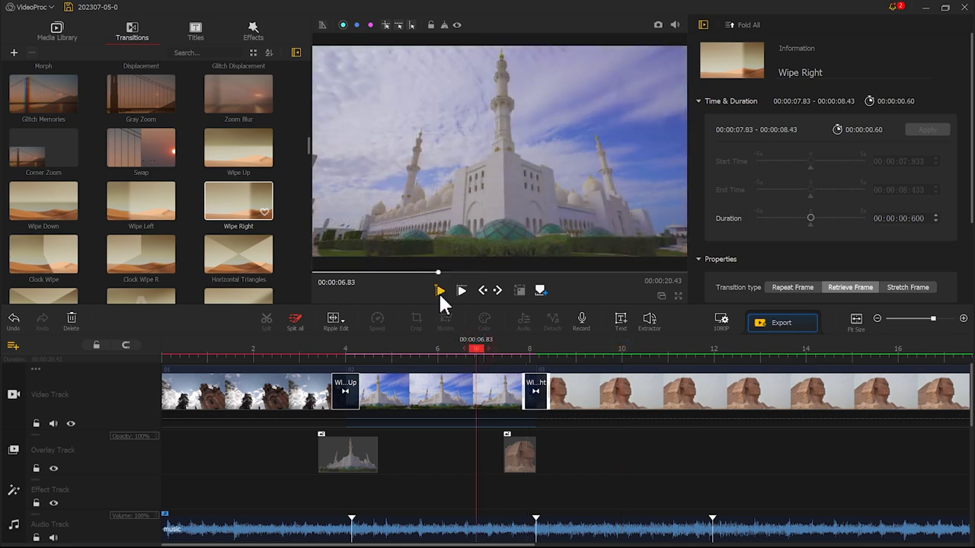
pyautogui.click(440, 290)
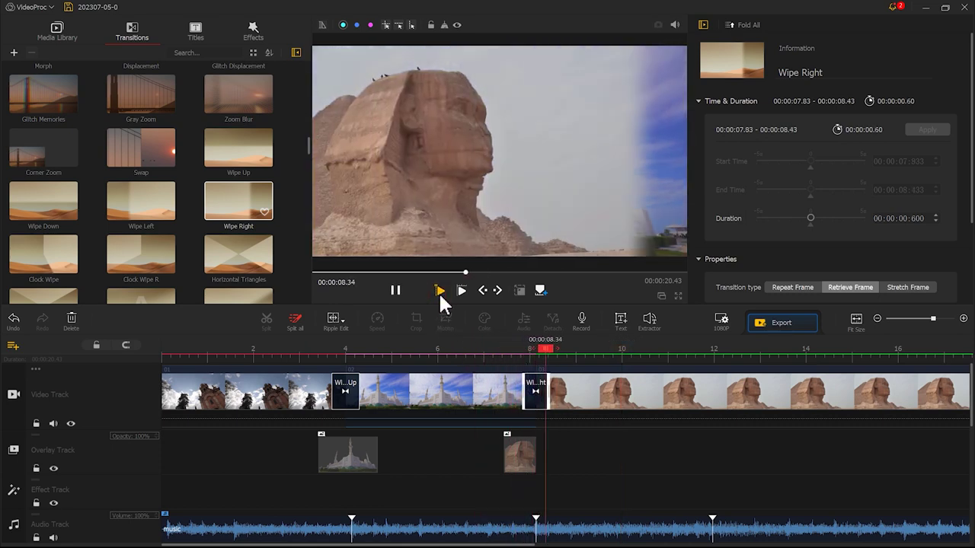